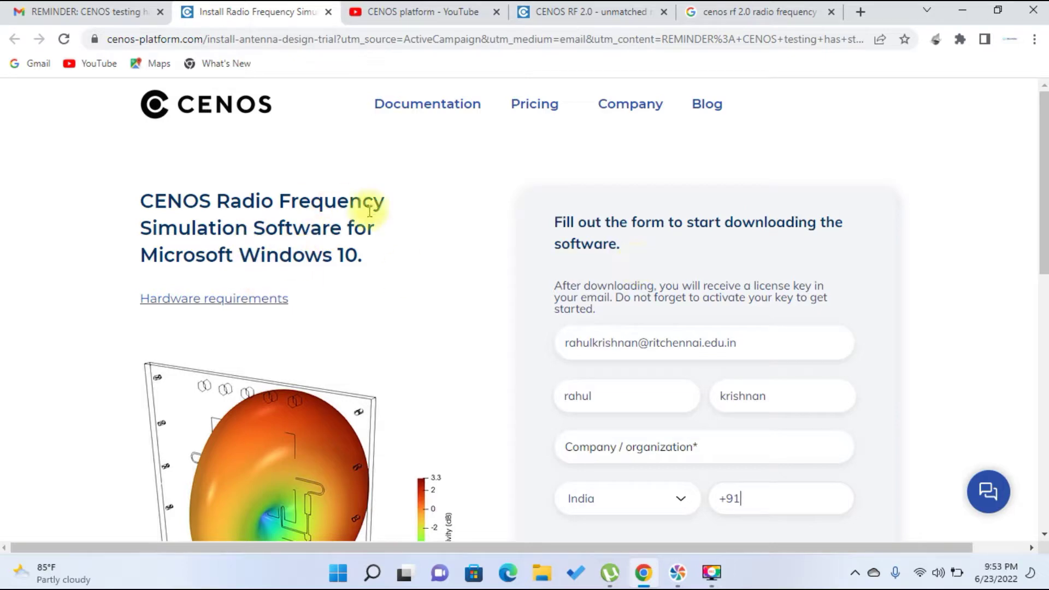
# Step: Enter "Rajalakshmi Institute of Technology" as the company or organization in the trial download form
pyautogui.scroll(-3, 384, 223)
pyautogui.scroll(-1, 384, 223)
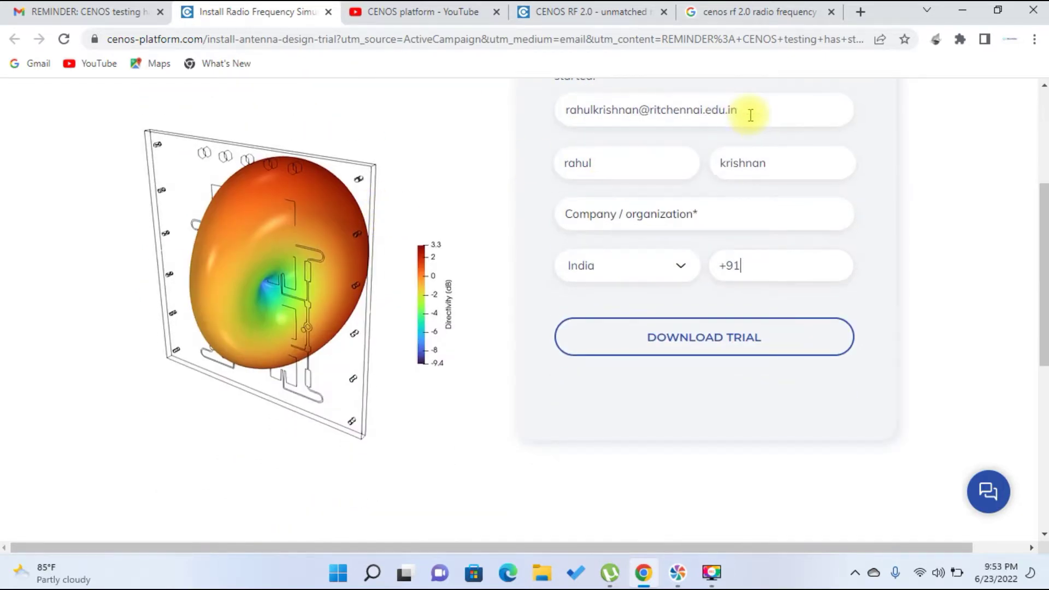
pyautogui.moveTo(750, 114); pyautogui.dragTo(558, 109)
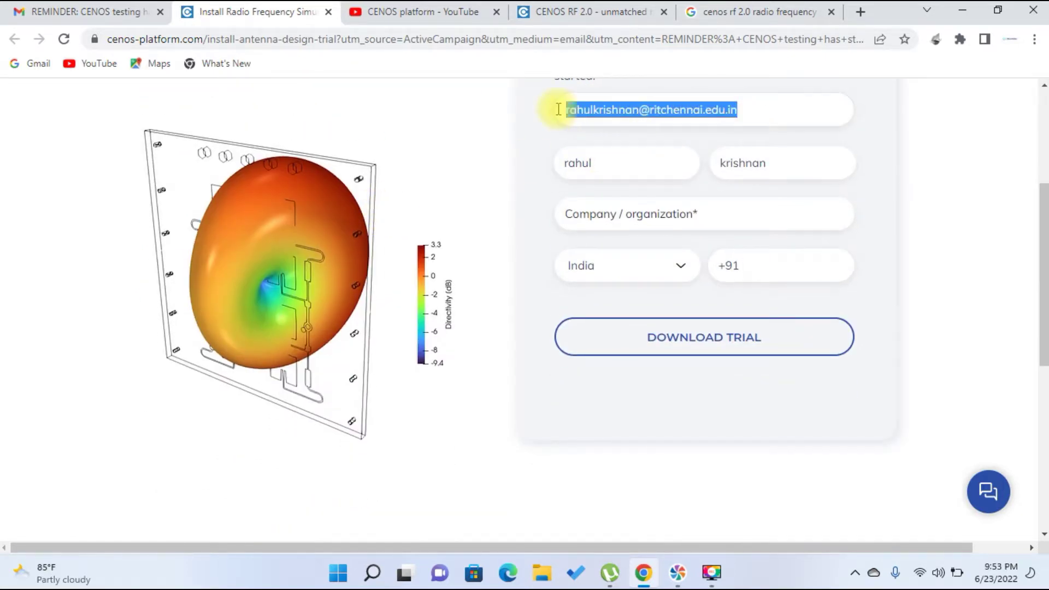
pyautogui.click(601, 161)
pyautogui.click(679, 213)
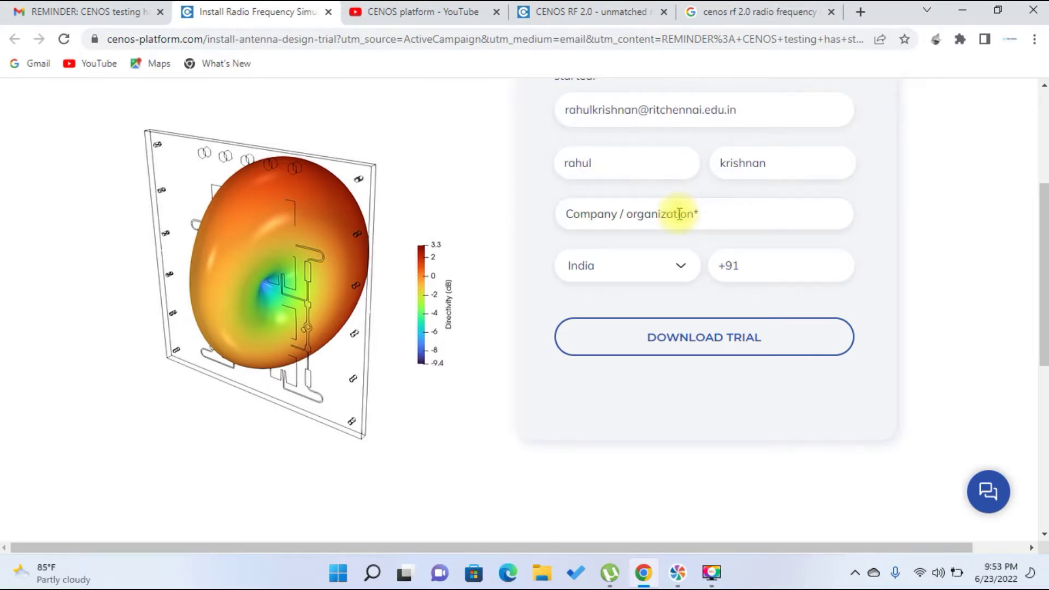
pyautogui.write('Rajal')
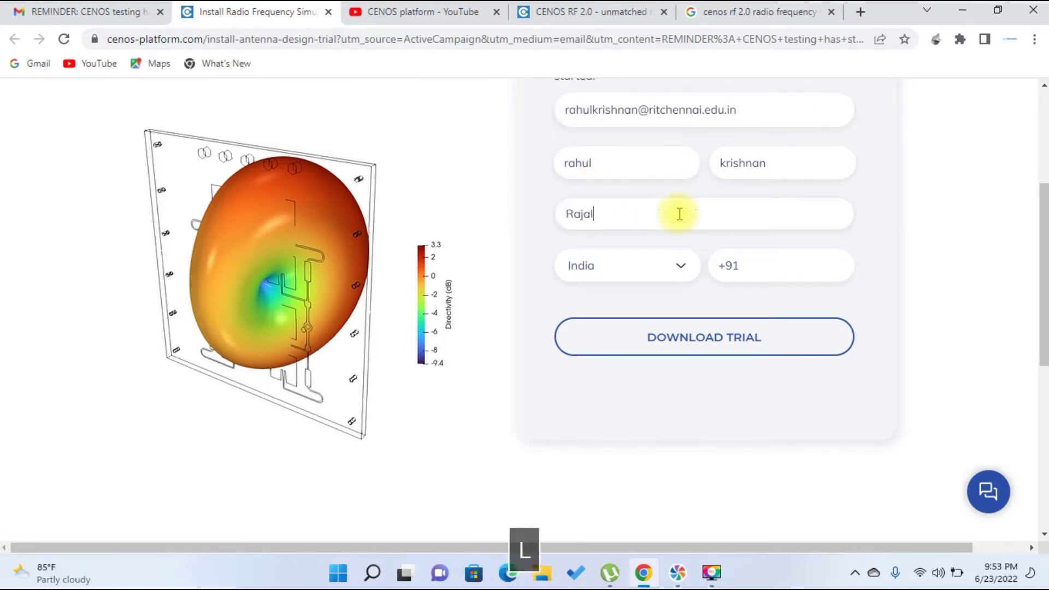
pyautogui.write('akshm')
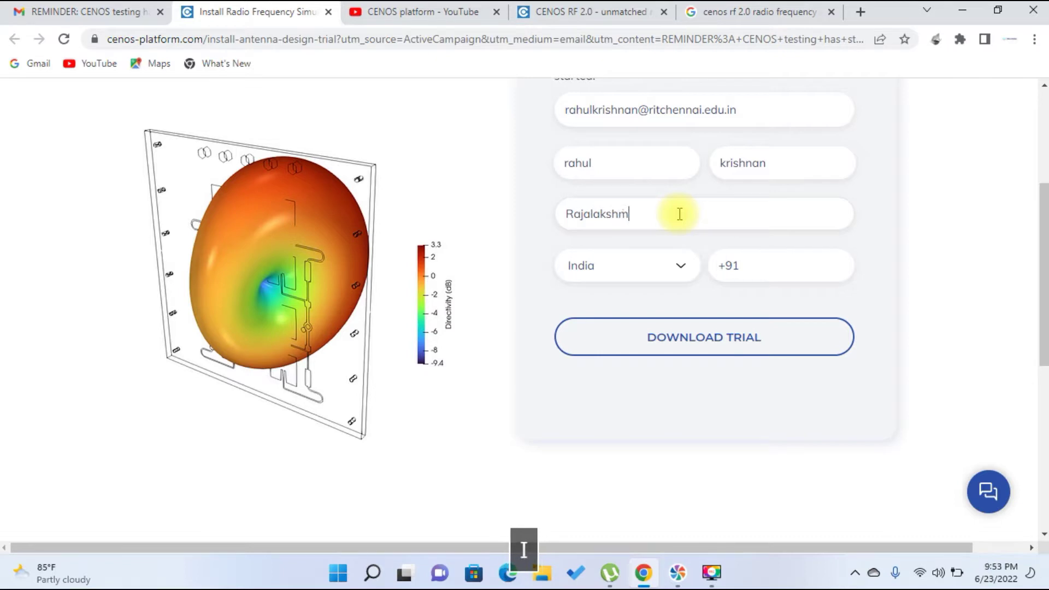
pyautogui.write('i Institut')
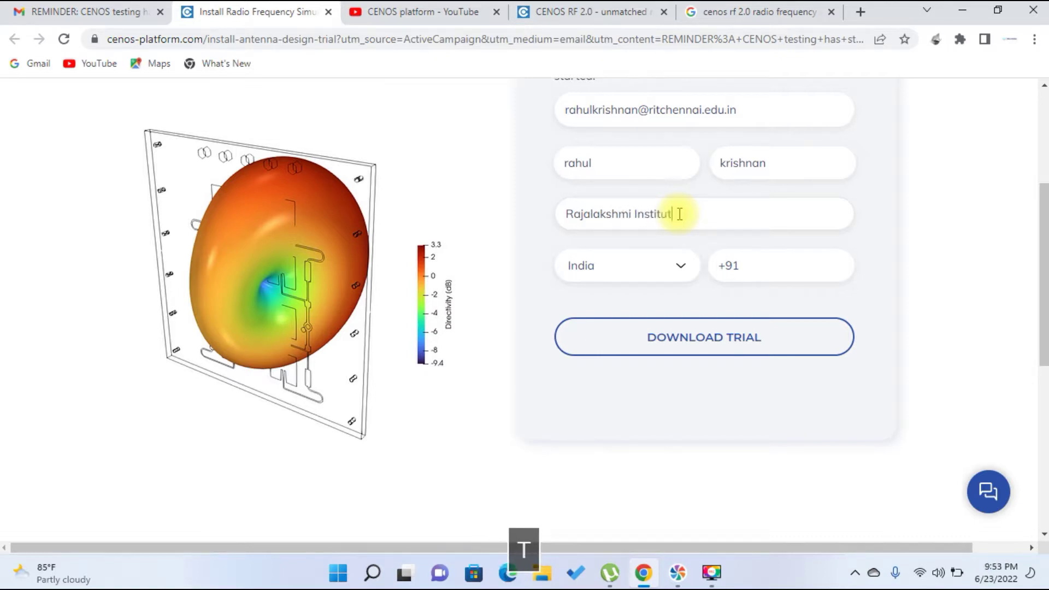
pyautogui.write('e of Tech')
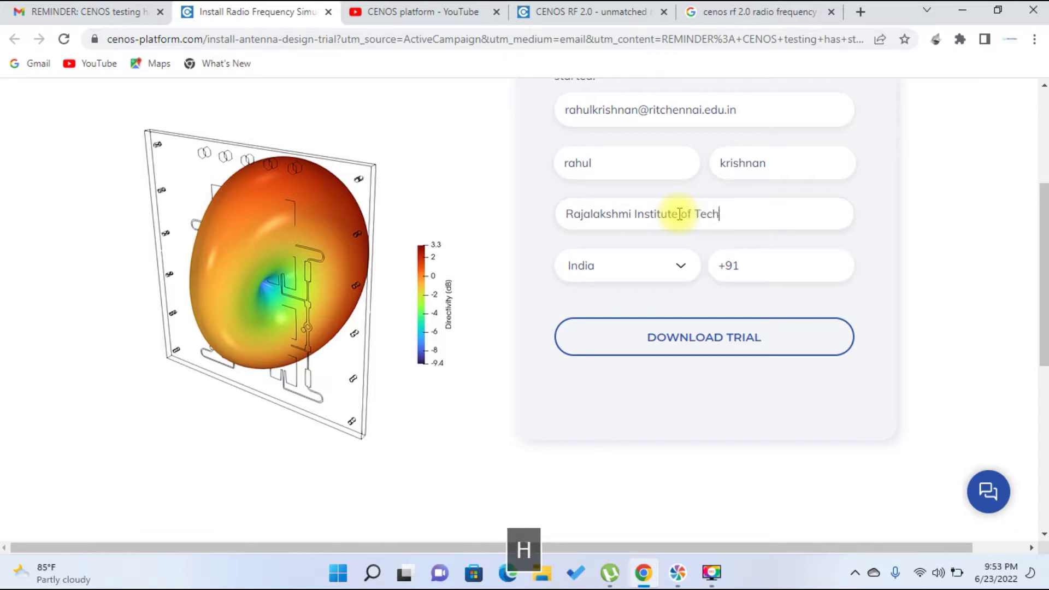
pyautogui.write('nology')
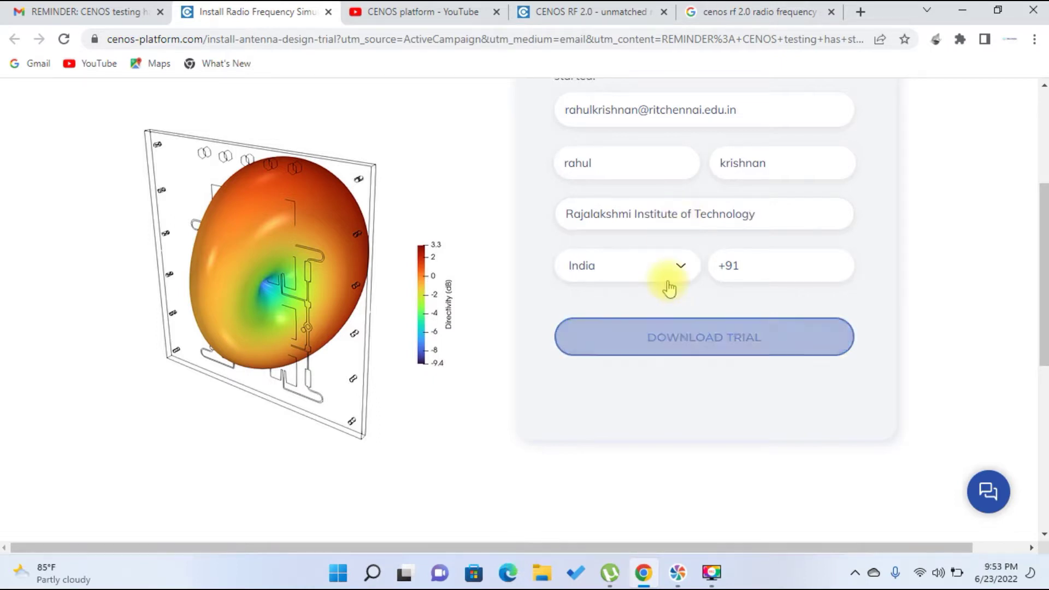
# Step: Submit the form to download the CENOS trial installer and show the full list of downloads
pyautogui.click(707, 339)
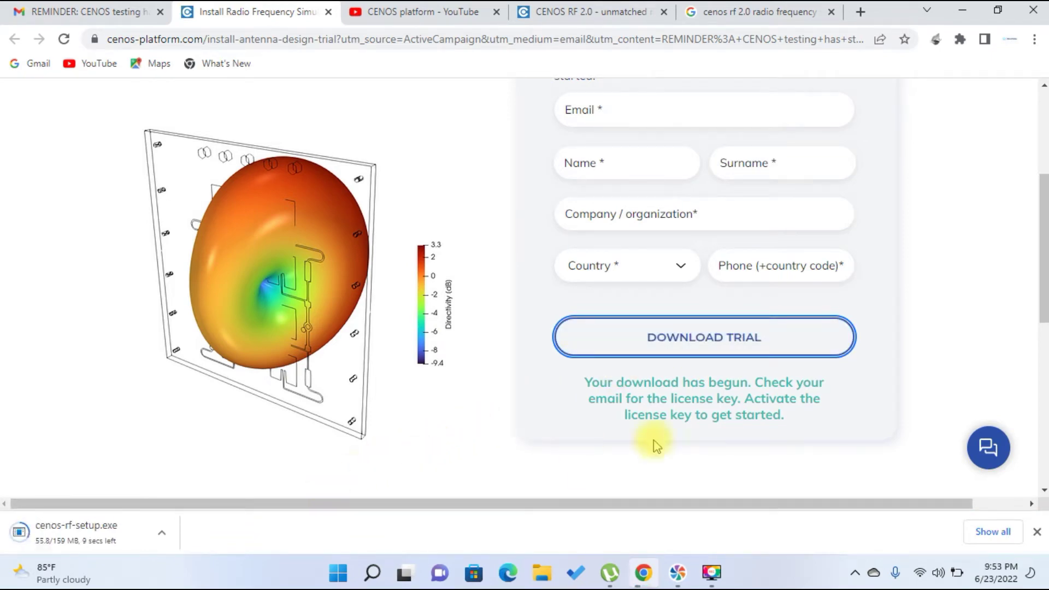
pyautogui.moveTo(586, 389); pyautogui.dragTo(782, 418)
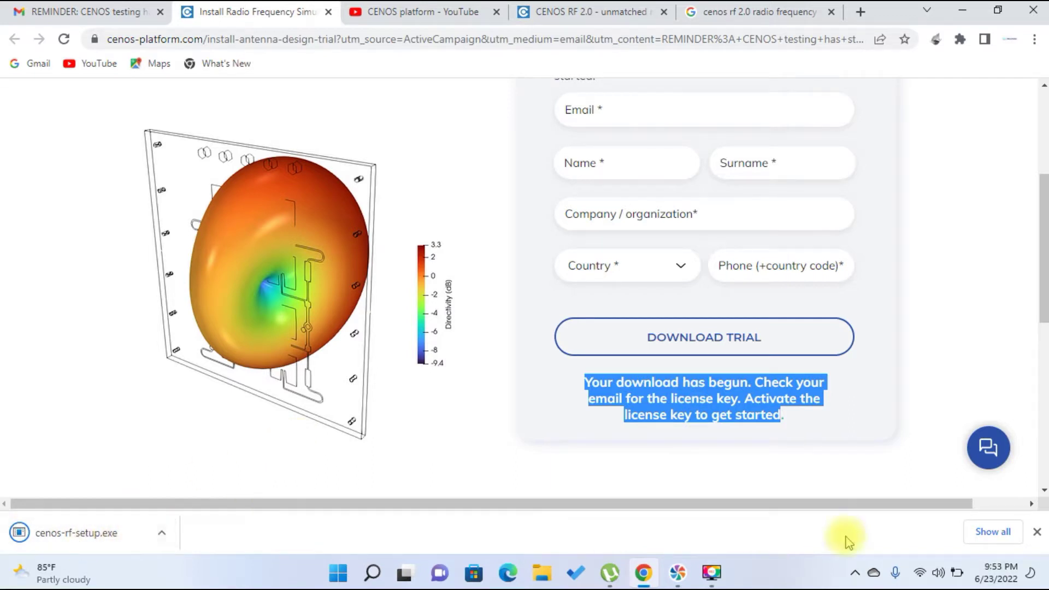
pyautogui.click(992, 532)
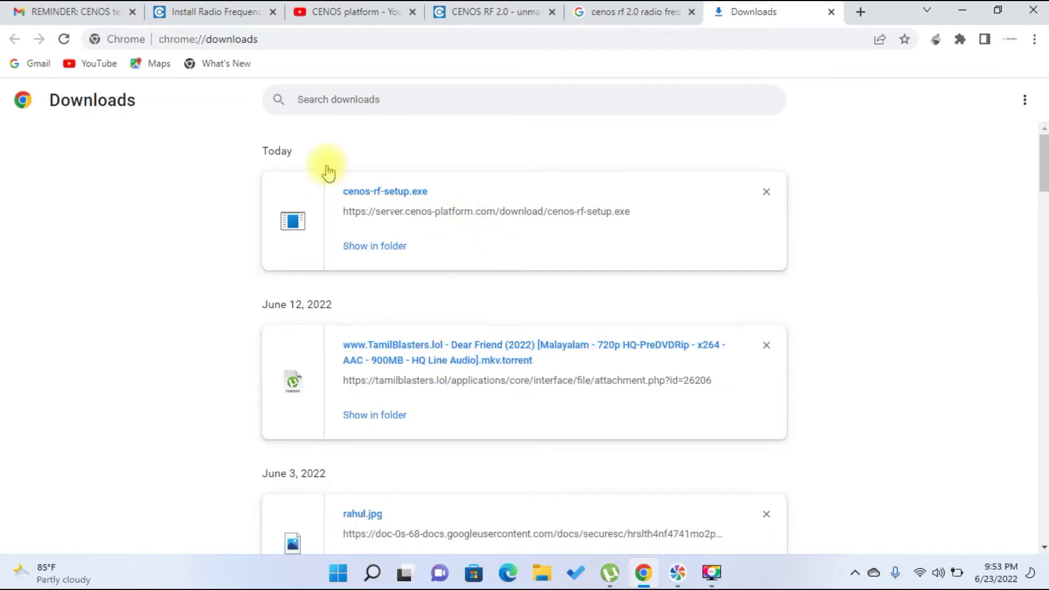
# Step: Open the "CENOS license key" email from the Gmail inbox and highlight the line about the licence's validity
pyautogui.click(82, 13)
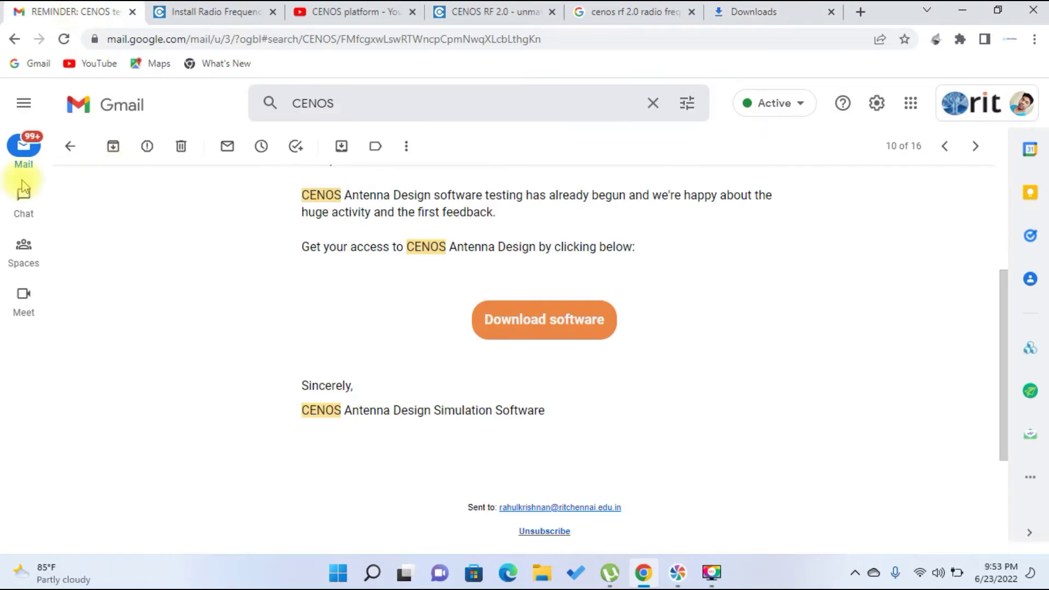
pyautogui.moveTo(24, 165)
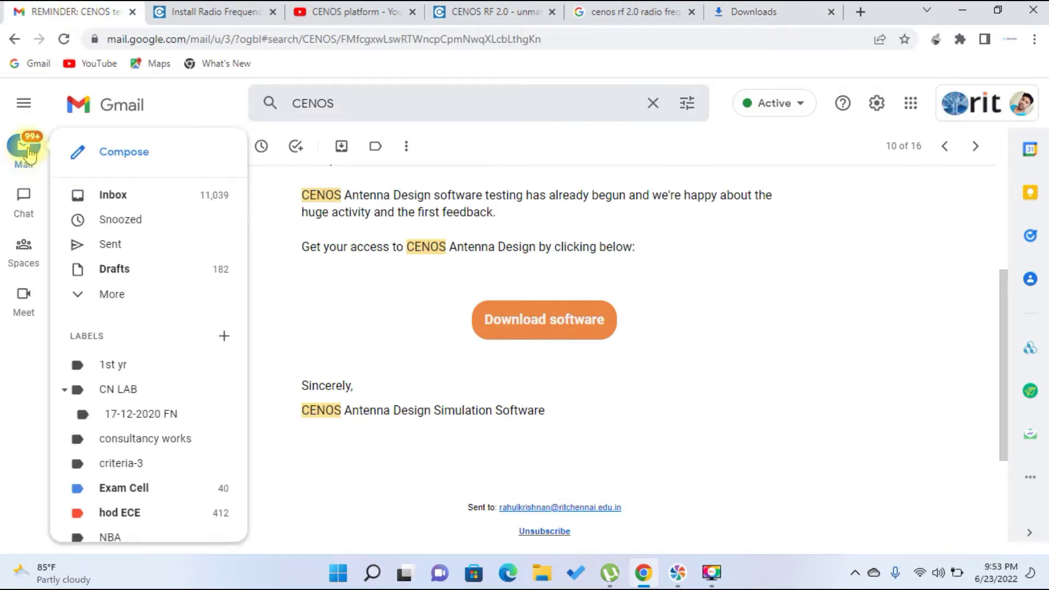
pyautogui.click(128, 199)
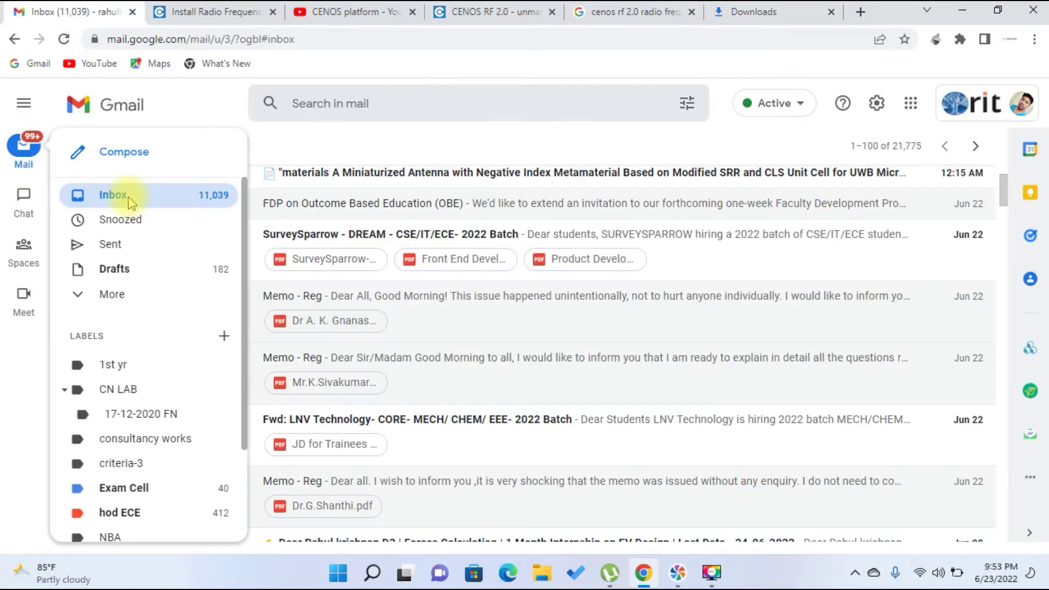
pyautogui.scroll(2, 500, 306)
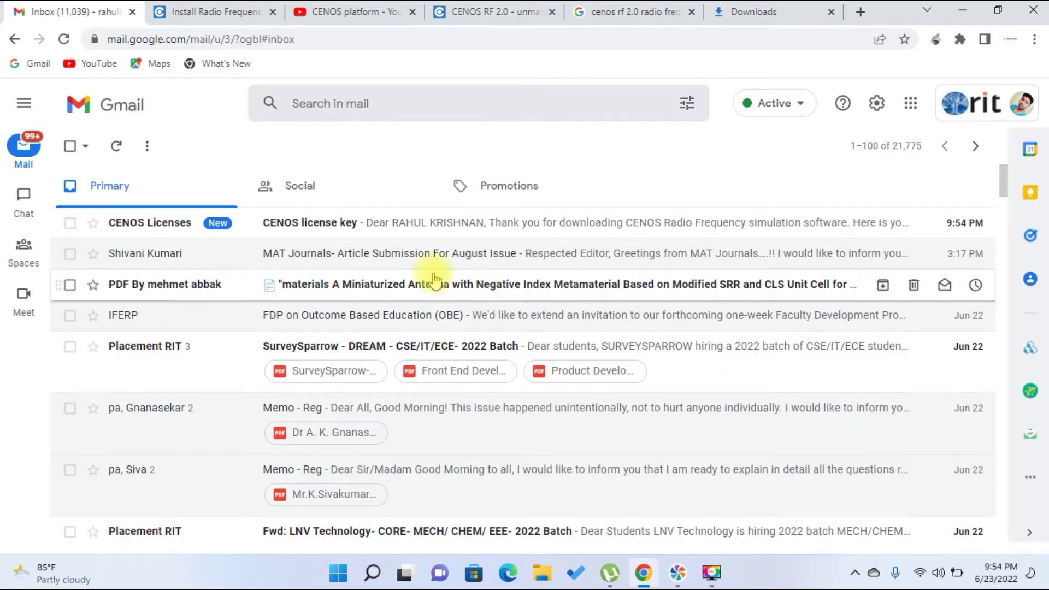
pyautogui.click(376, 225)
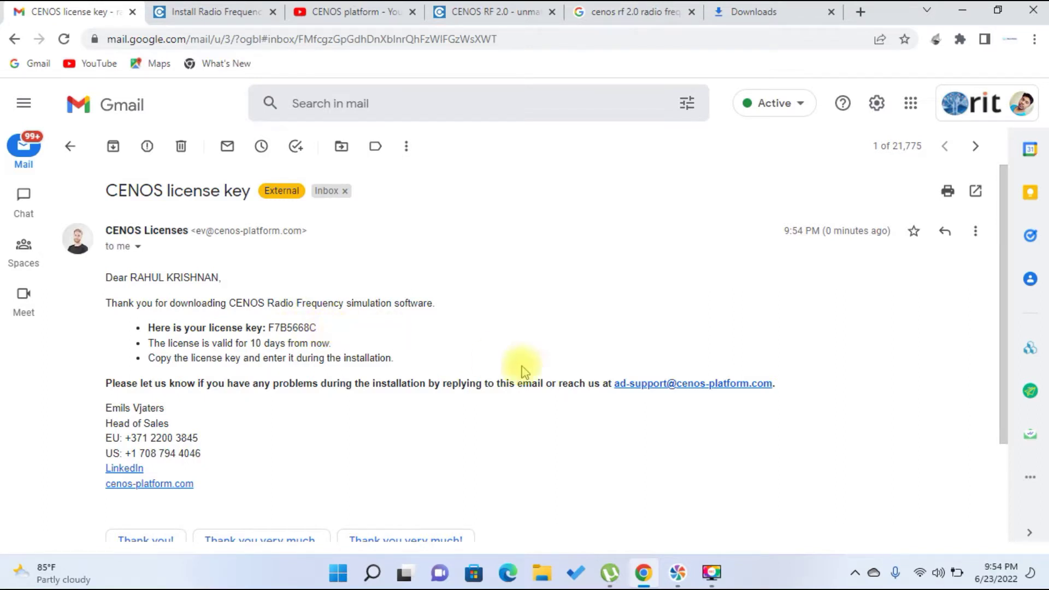
pyautogui.moveTo(225, 359); pyautogui.dragTo(207, 351)
pyautogui.moveTo(332, 343); pyautogui.dragTo(153, 346)
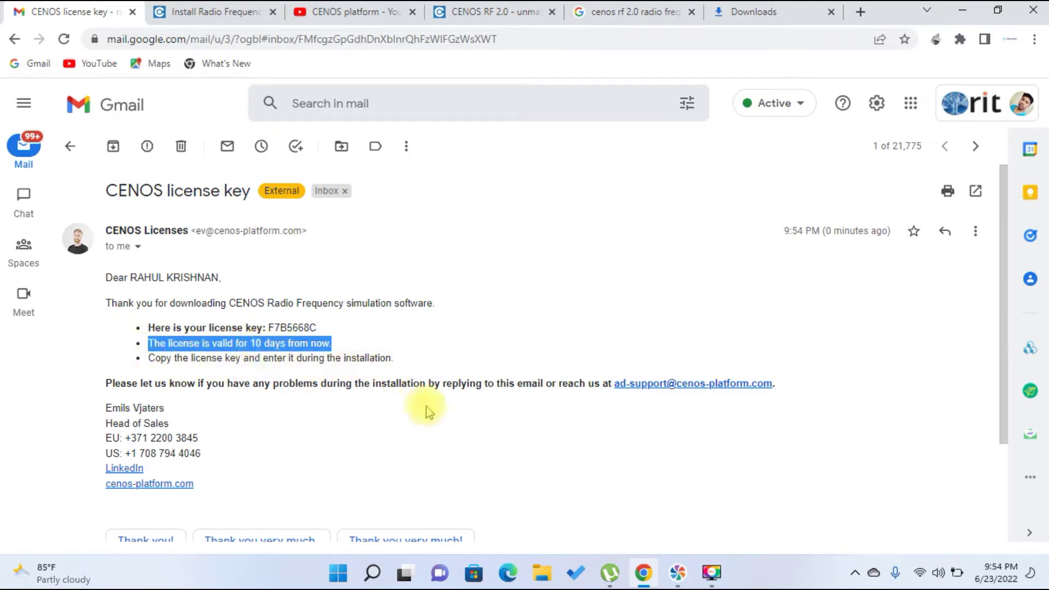
pyautogui.click(711, 574)
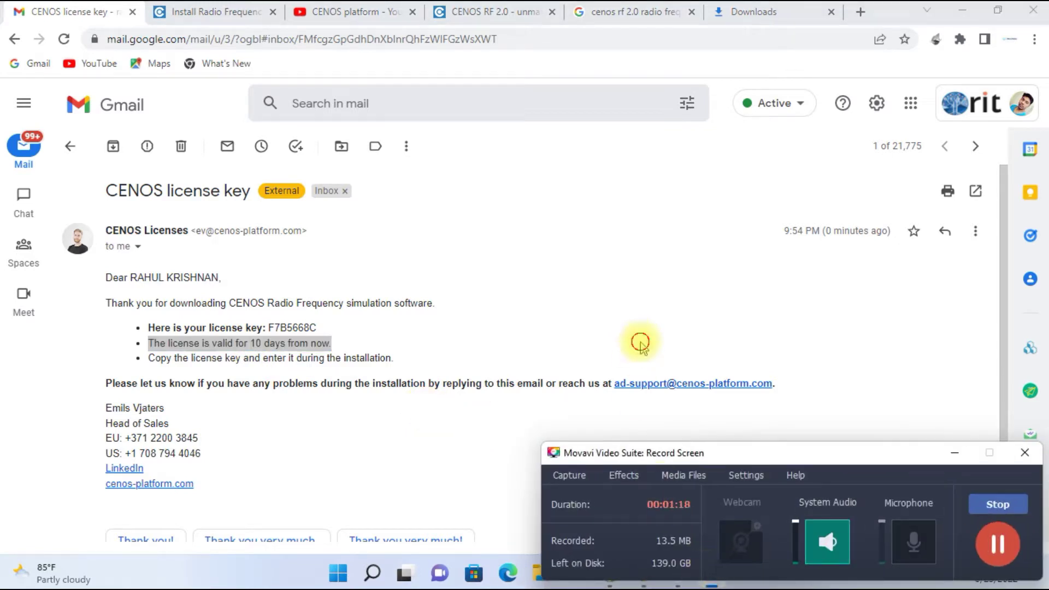
pyautogui.click(632, 344)
pyautogui.click(955, 453)
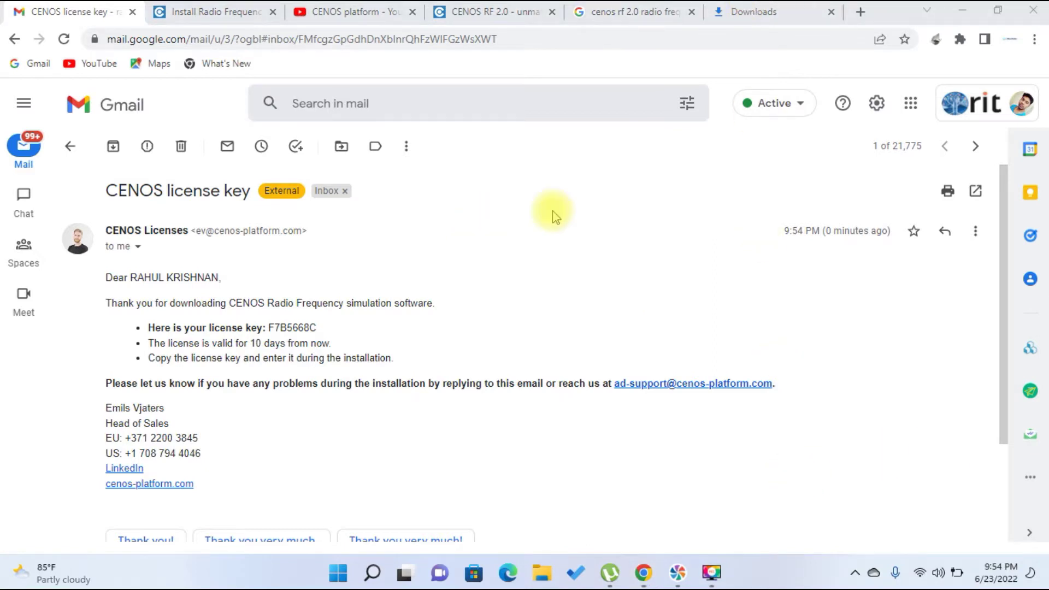
# Step: Launch the downloaded cenos-rf-setup.exe from the browser's downloads list and minimize the browser
pyautogui.click(732, 11)
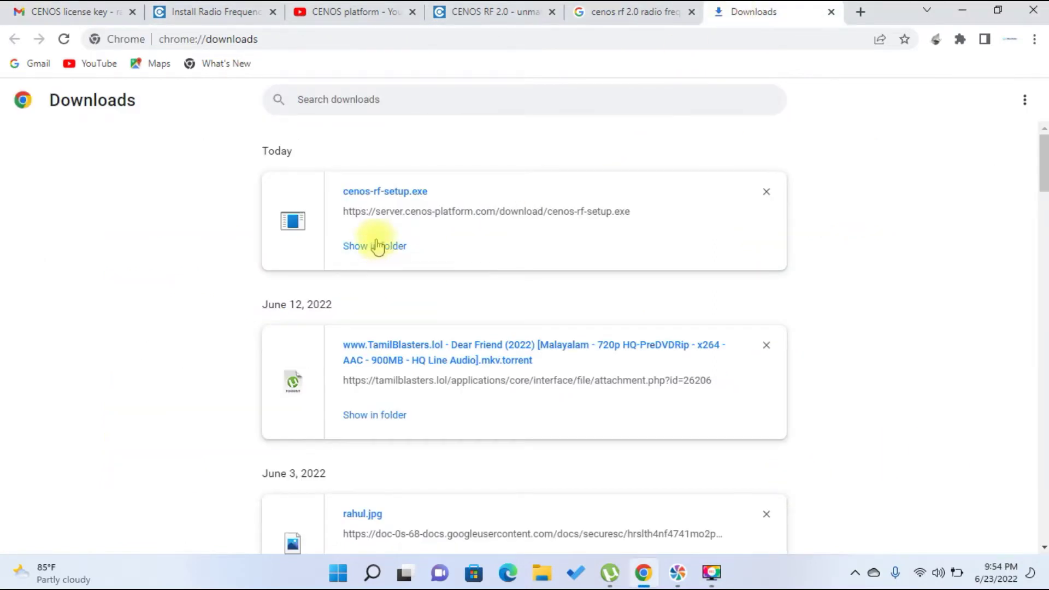
pyautogui.click(393, 193)
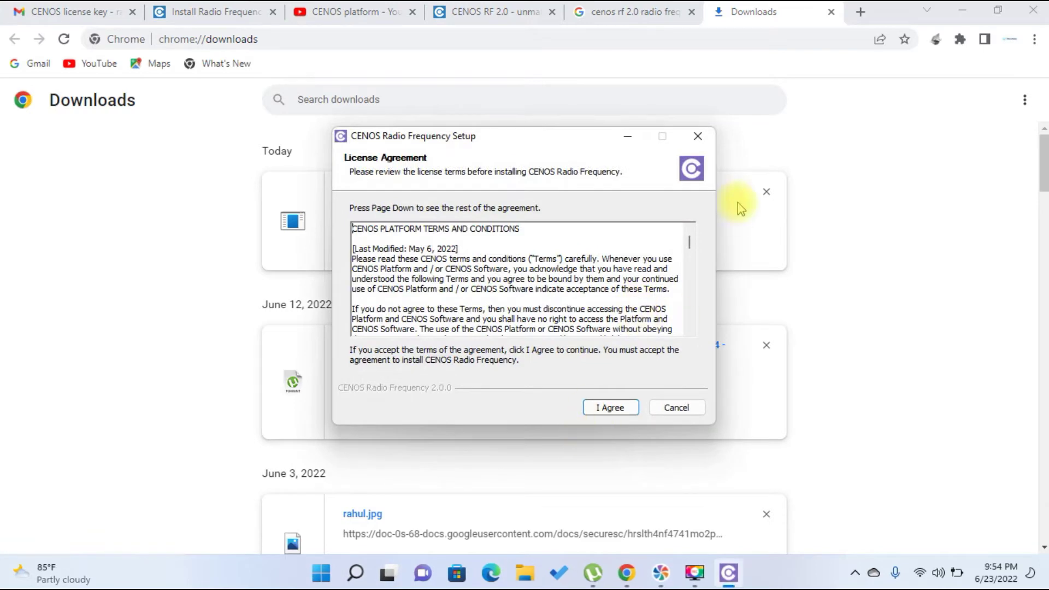
pyautogui.click(962, 11)
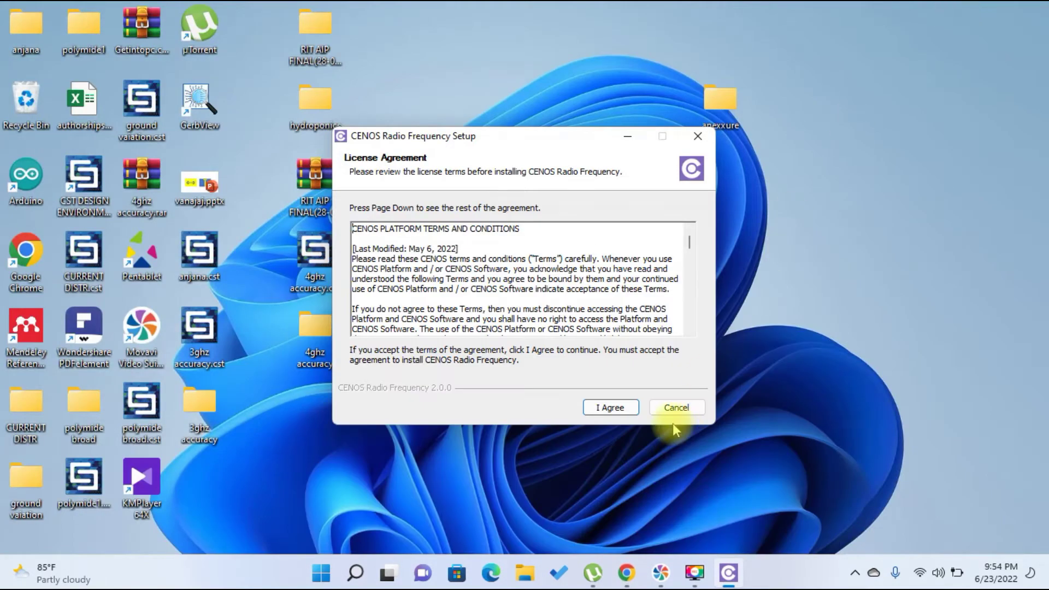
# Step: Disconnect the computer from its current Wi-Fi network and return to the CENOS setup window
pyautogui.click(920, 573)
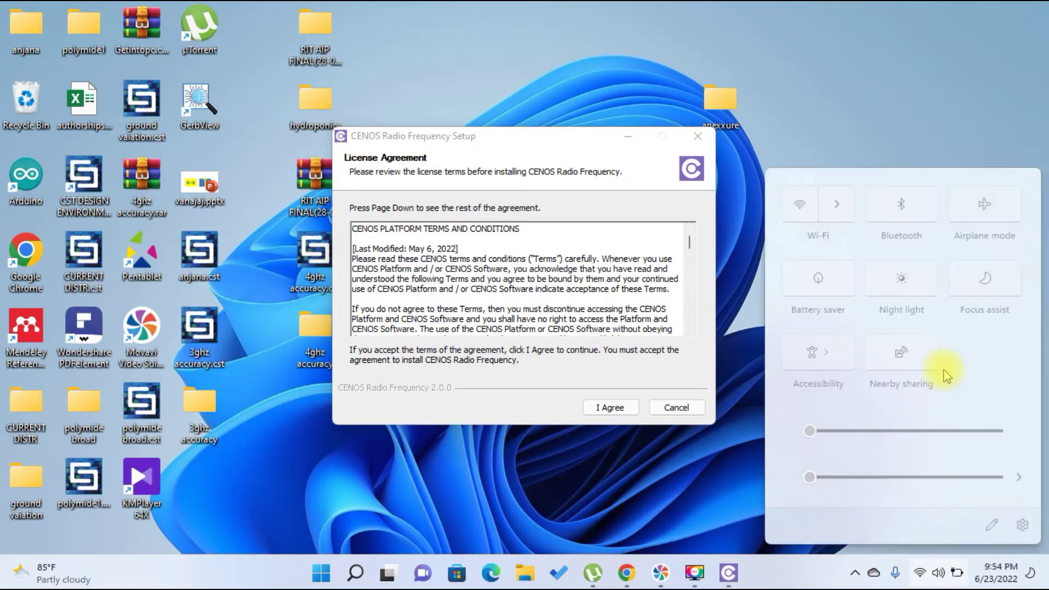
pyautogui.click(831, 203)
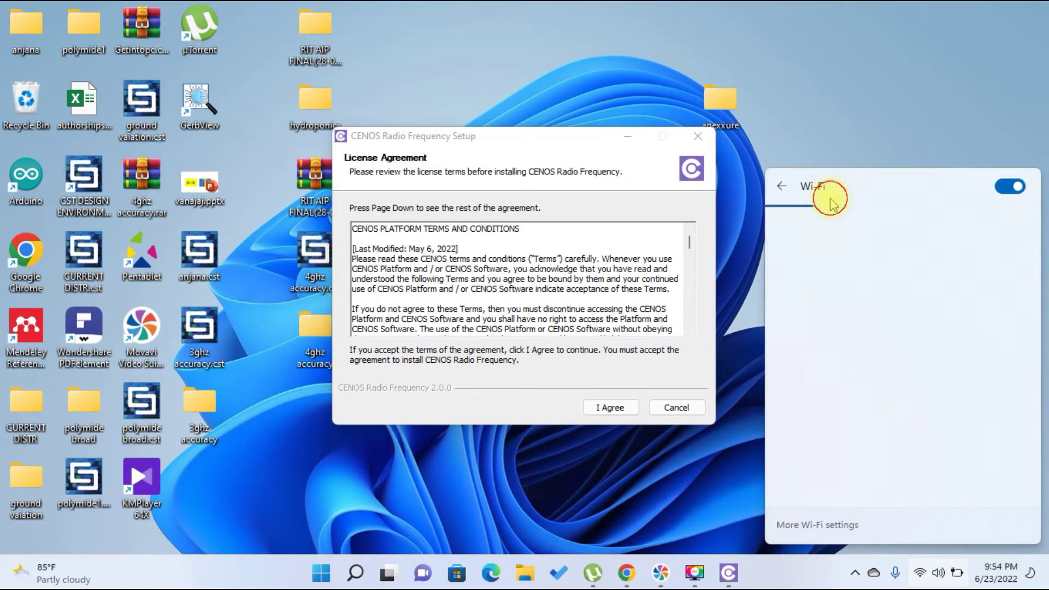
pyautogui.click(951, 273)
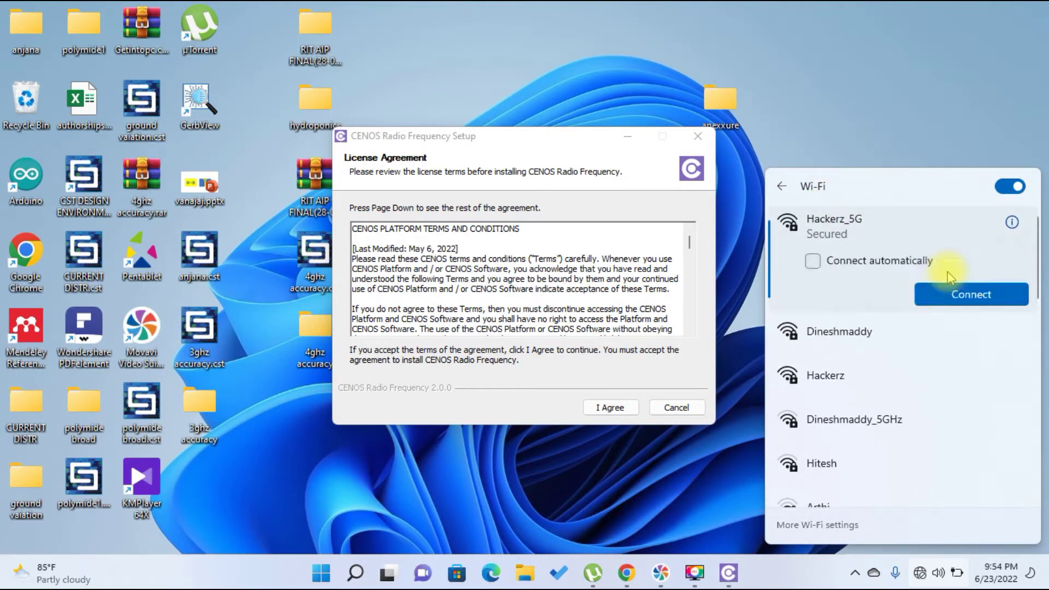
pyautogui.click(587, 146)
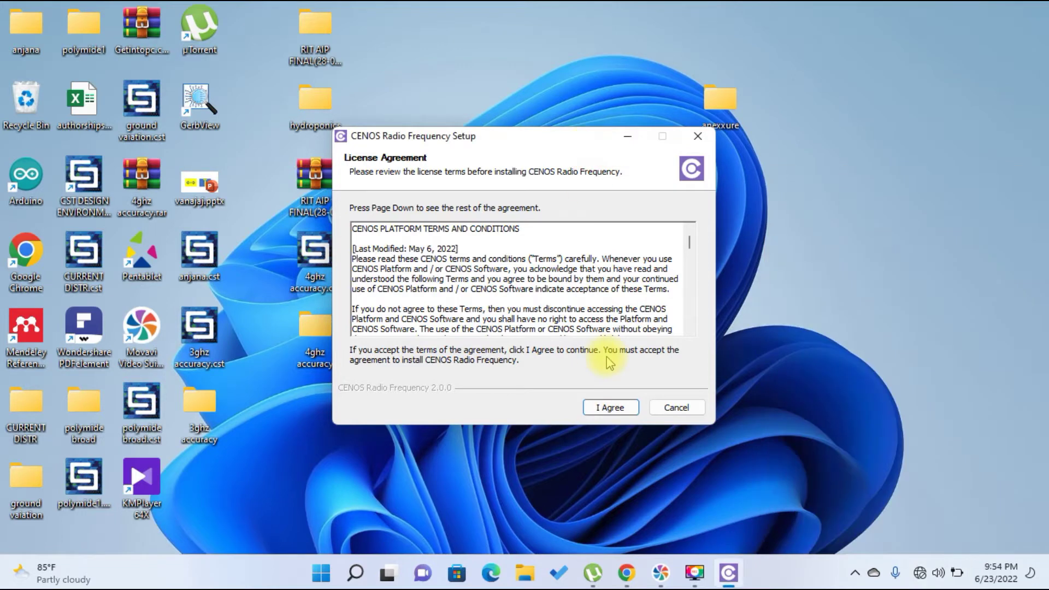
# Step: Accept the license agreement and install CENOS Radio Frequency for all users in C:\Program Files\CENOS Radio Frequency
pyautogui.click(612, 408)
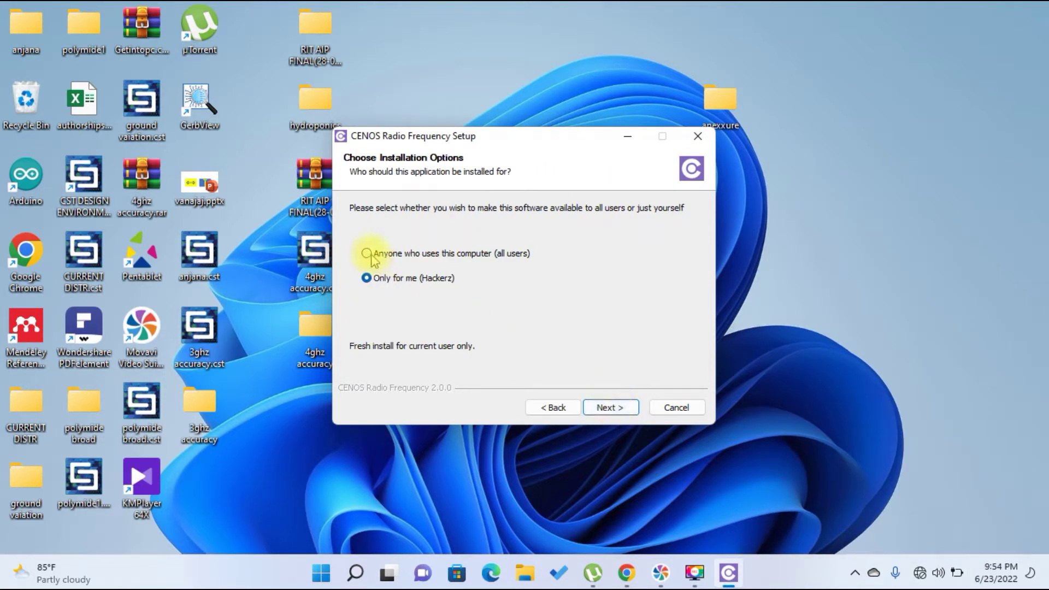
pyautogui.click(370, 254)
pyautogui.click(611, 407)
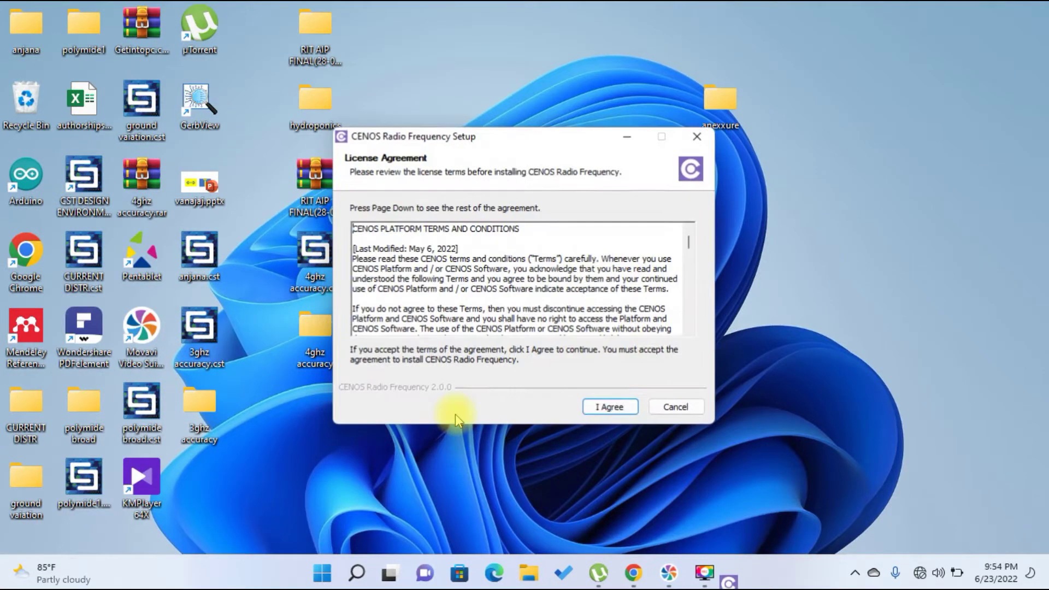
pyautogui.click(603, 410)
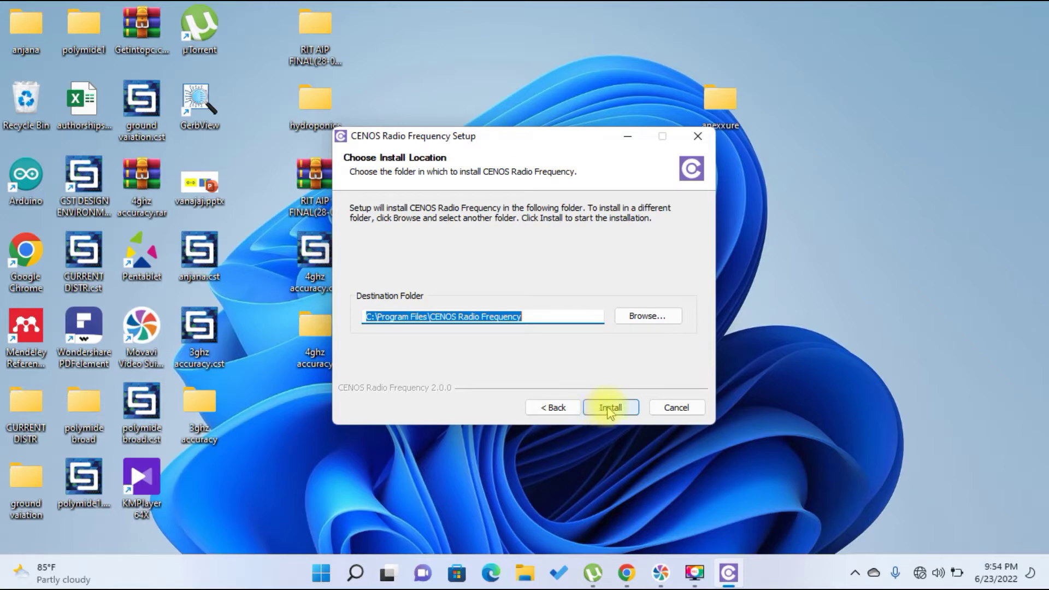
pyautogui.click(610, 408)
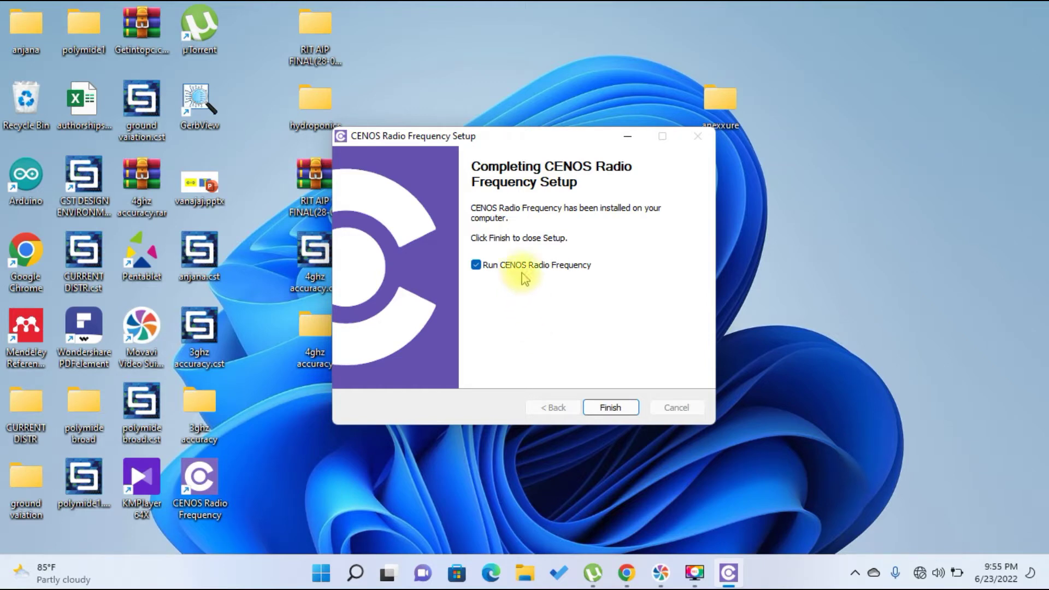
# Step: Finish the setup with CENOS Radio Frequency set to run, and allow it through the firewall on public networks
pyautogui.click(611, 409)
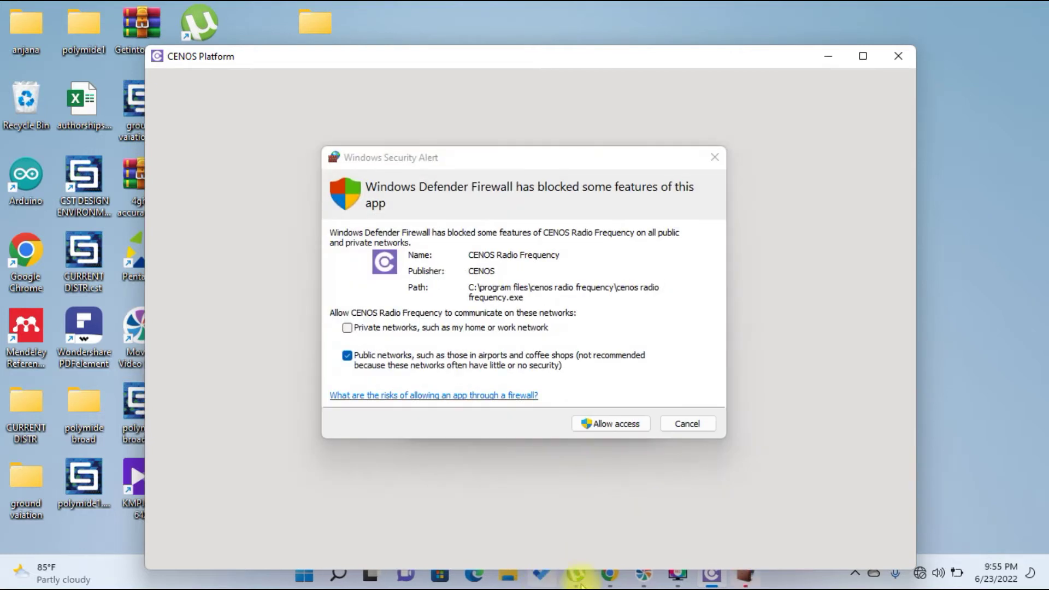
pyautogui.click(611, 424)
pyautogui.click(613, 425)
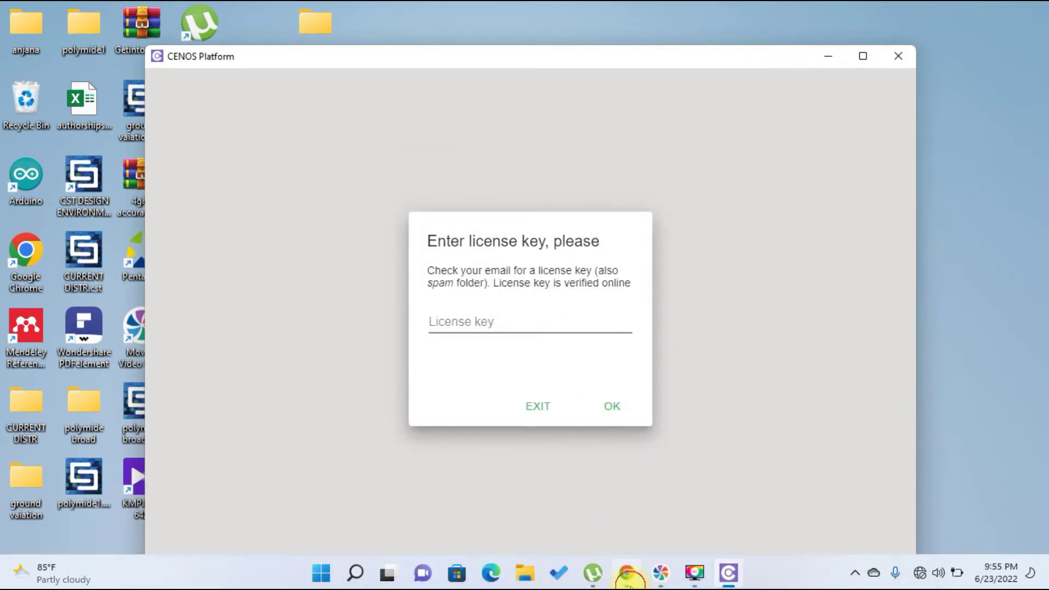
# Step: Switch to Chrome and copy the license key from the CENOS license key email in Gmail
pyautogui.click(629, 582)
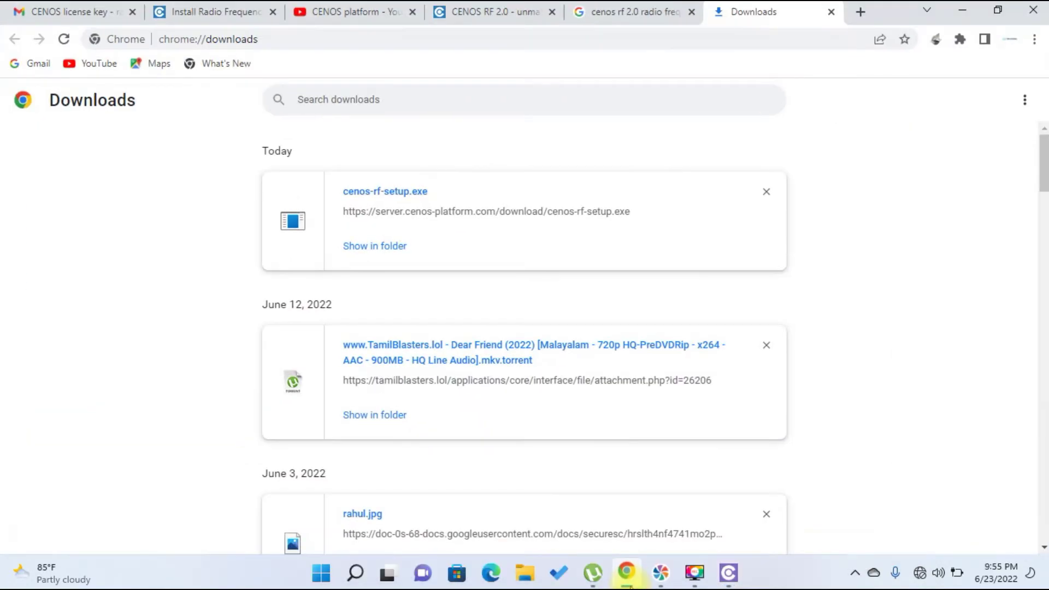
pyautogui.click(78, 14)
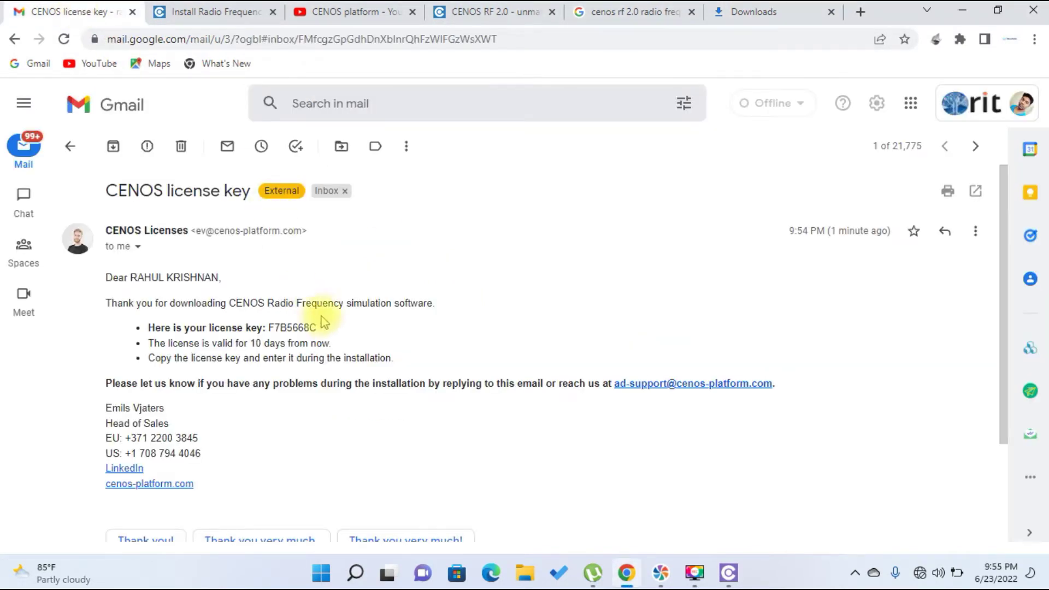
pyautogui.moveTo(293, 329)
pyautogui.mouseDown()
pyautogui.moveTo(316, 330)
pyautogui.moveTo(275, 330)
pyautogui.mouseUp()
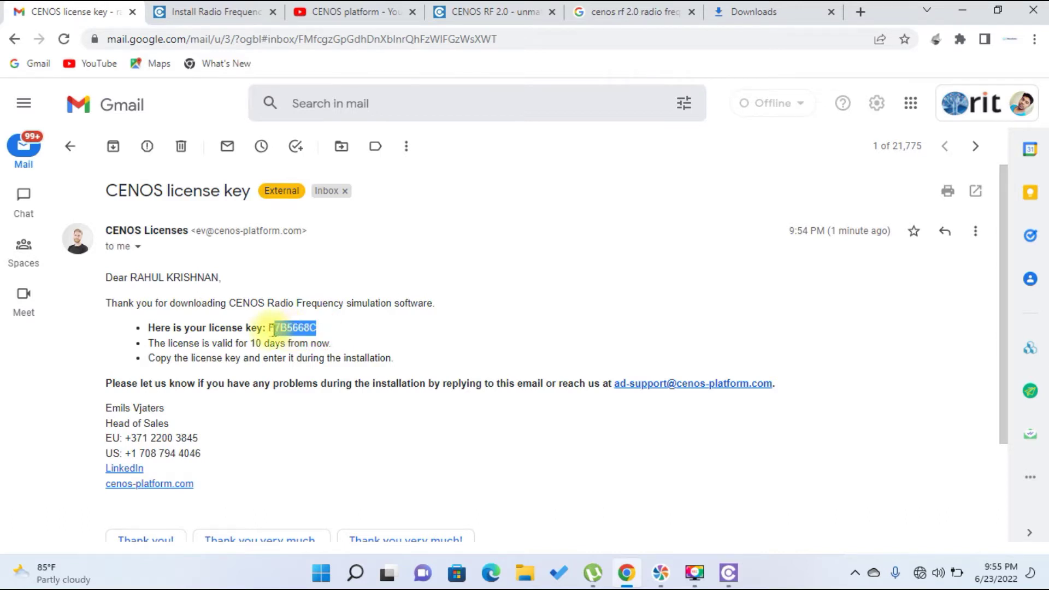
pyautogui.hotkey('ctrl', 'c')
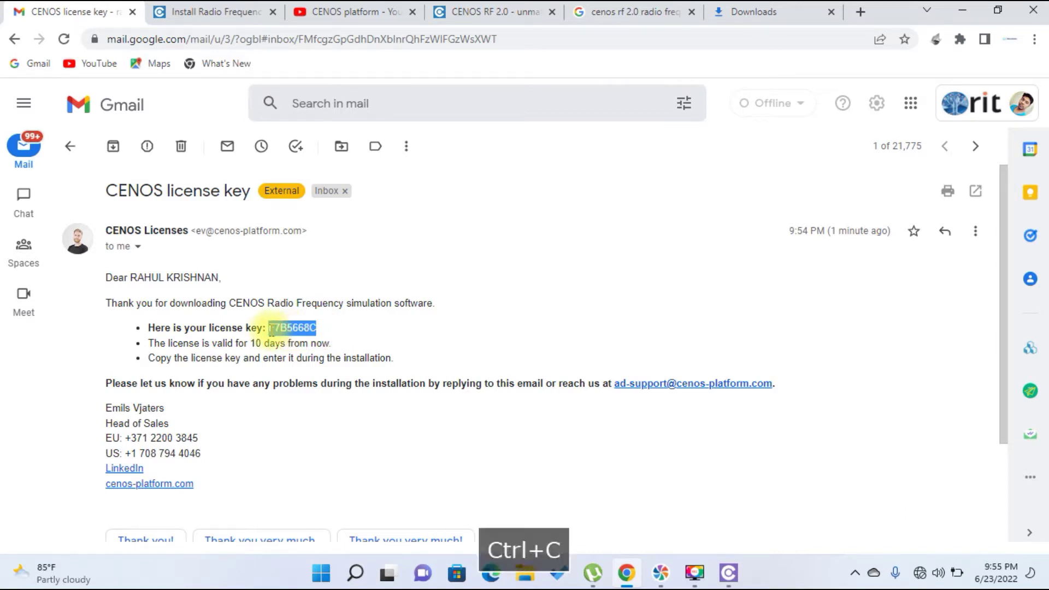
# Step: Return to the CENOS Platform window, paste the license key into its field and submit it
pyautogui.click(629, 573)
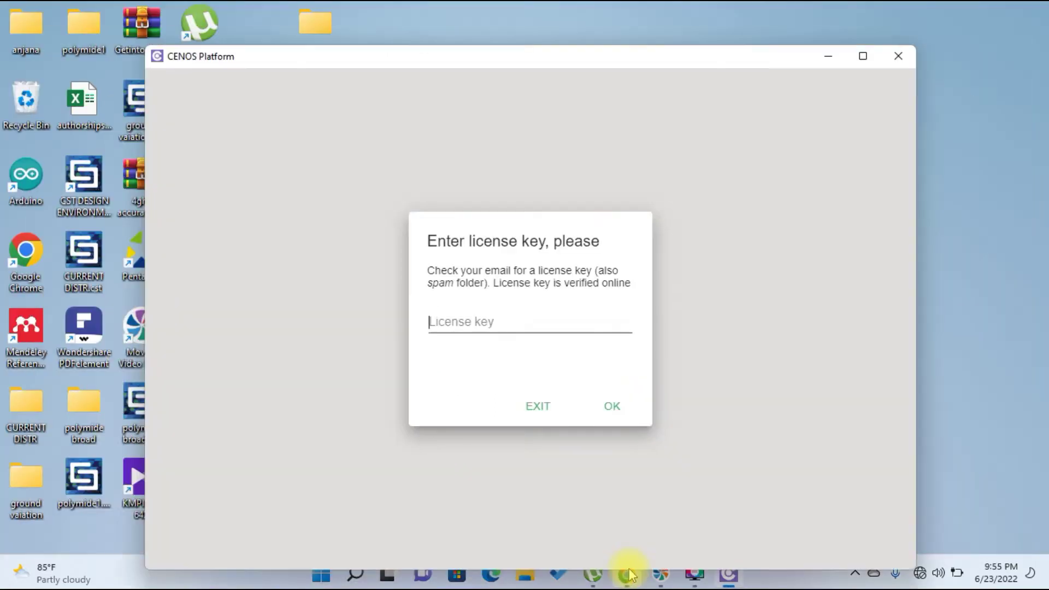
pyautogui.click(486, 328)
pyautogui.hotkey('ctrl', 'v')
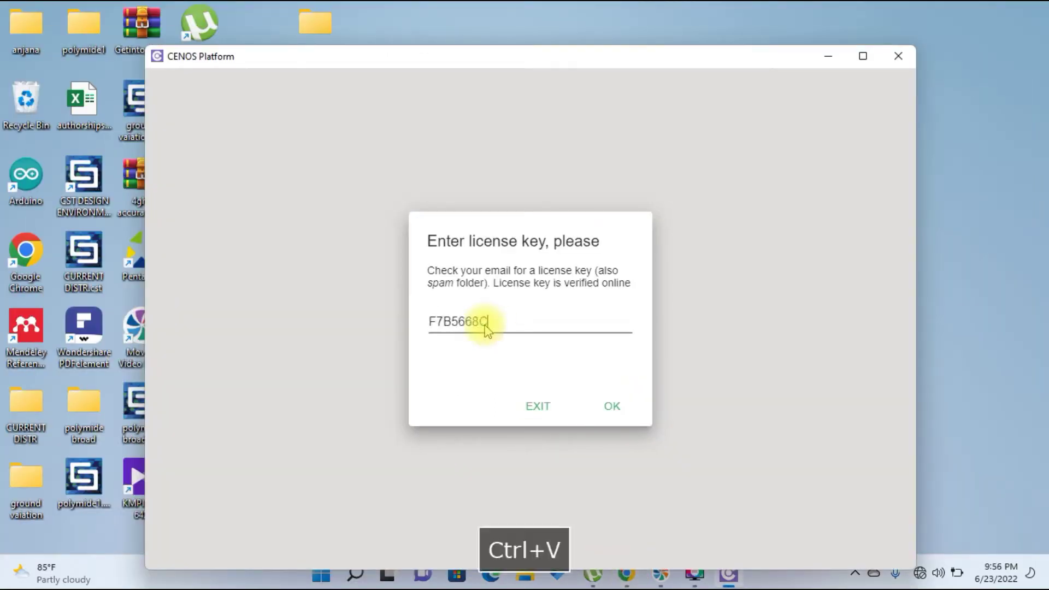
pyautogui.click(610, 408)
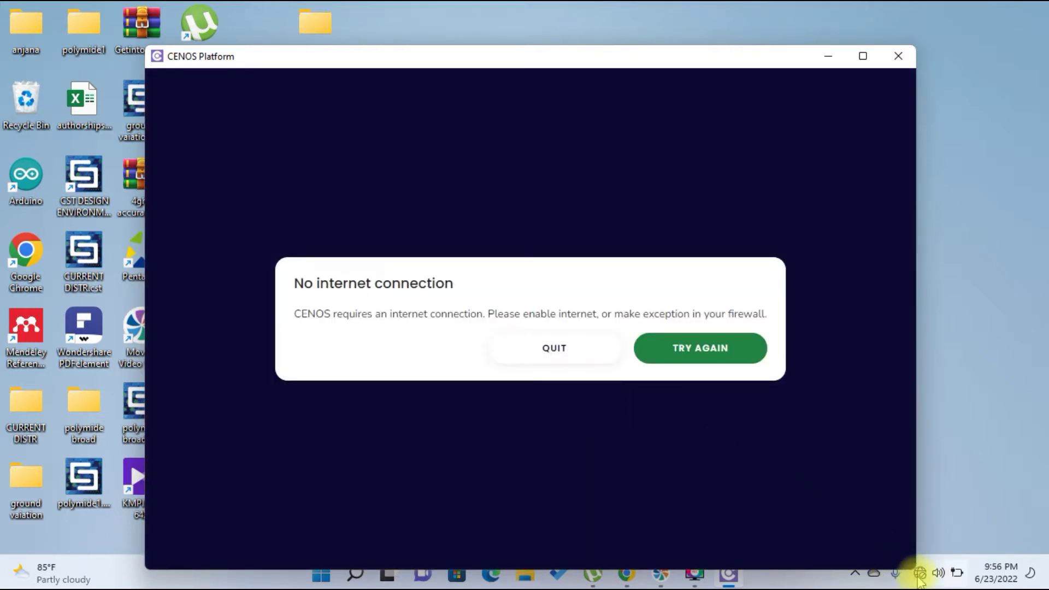
# Step: Connect the computer to the Hackerz_5G Wi-Fi network and retry the CENOS internet connection
pyautogui.click(917, 581)
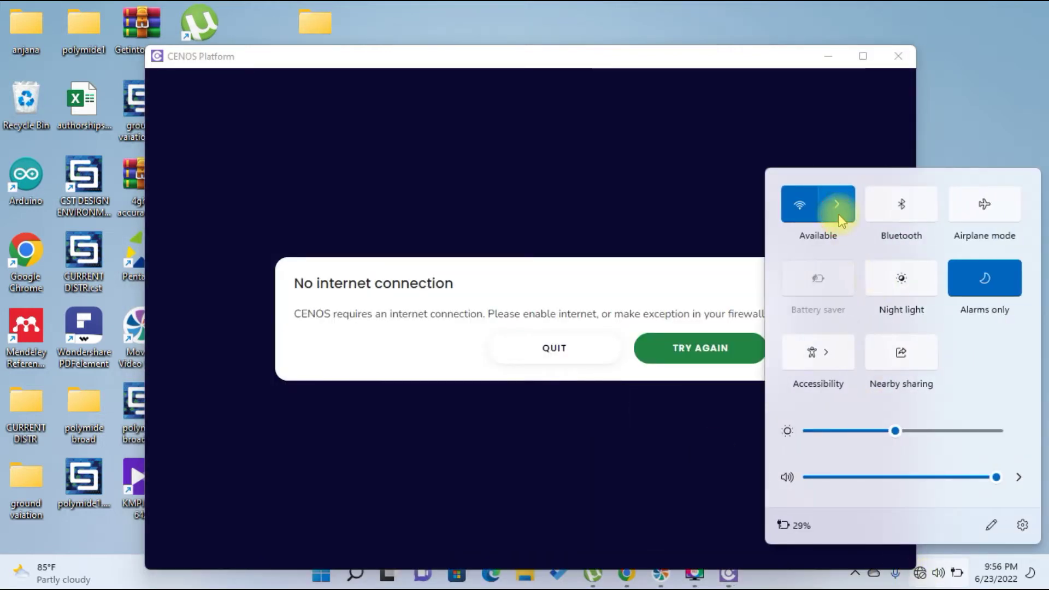
pyautogui.click(837, 207)
pyautogui.click(894, 229)
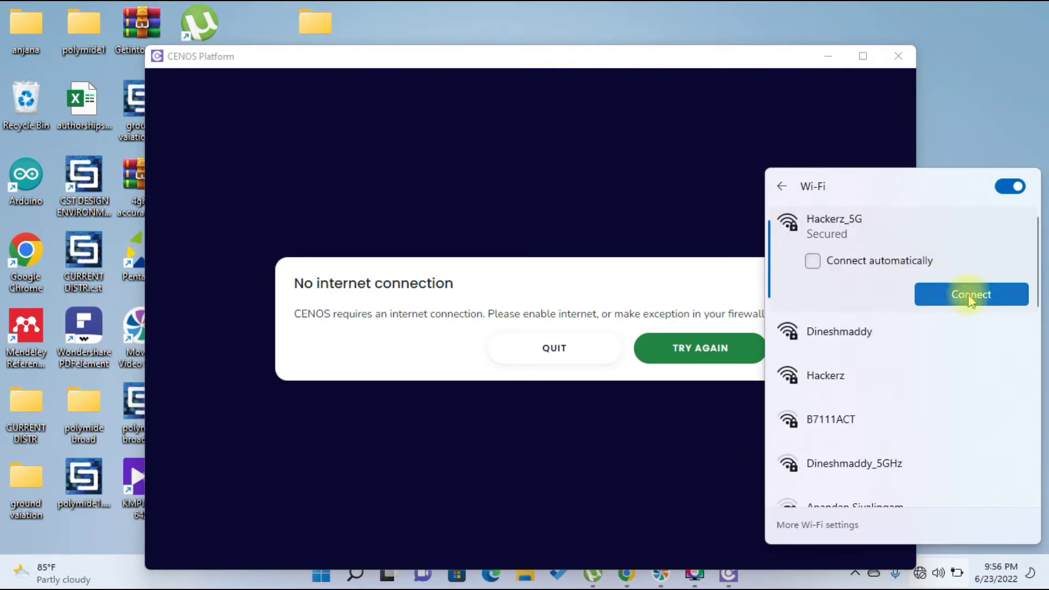
pyautogui.click(923, 288)
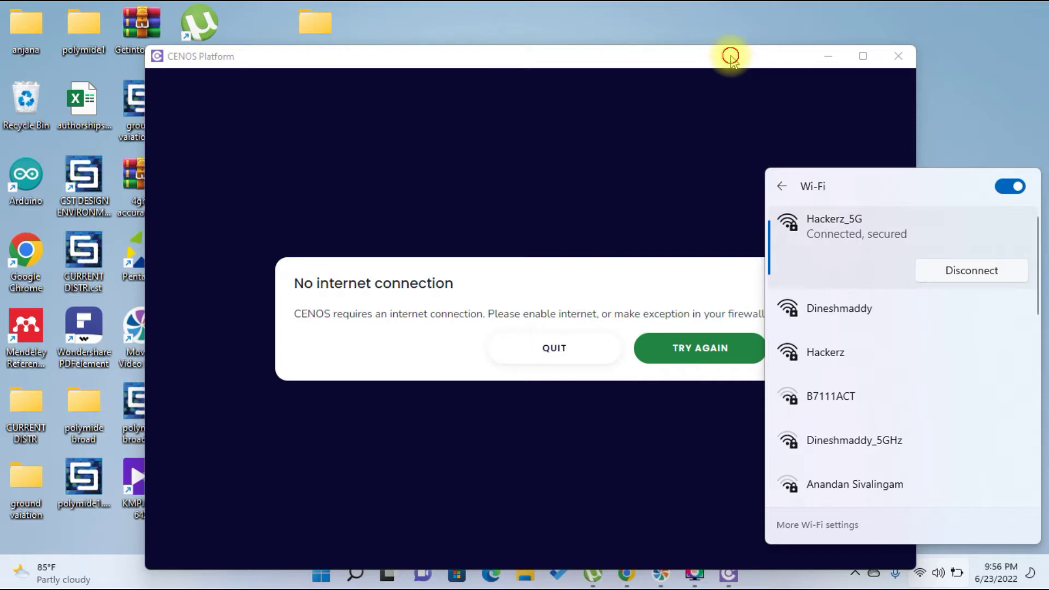
pyautogui.click(730, 59)
pyautogui.click(693, 349)
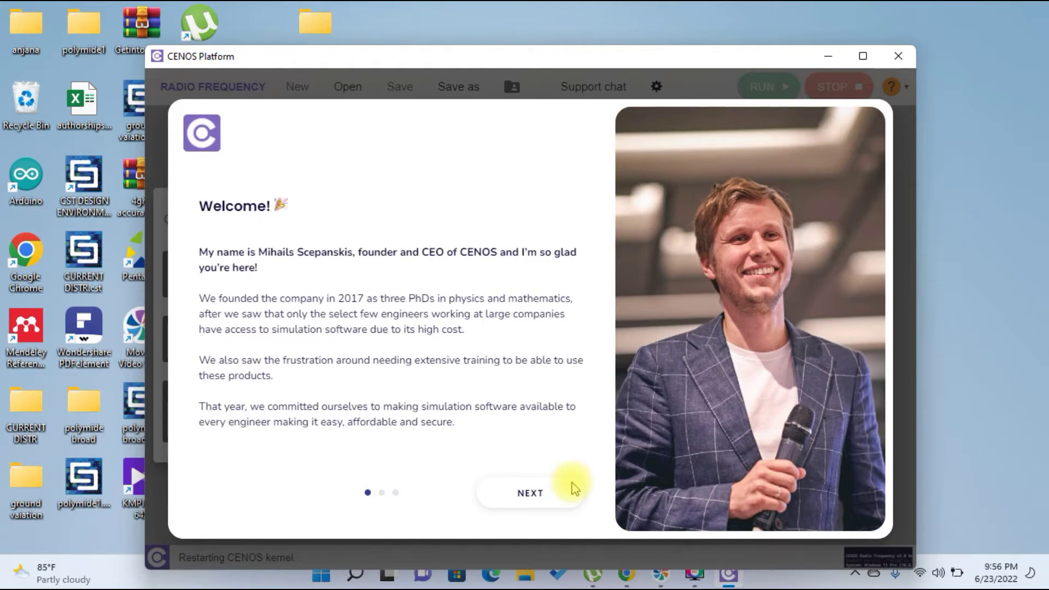
# Step: Go through the three CENOS welcome pages and start the program
pyautogui.click(536, 504)
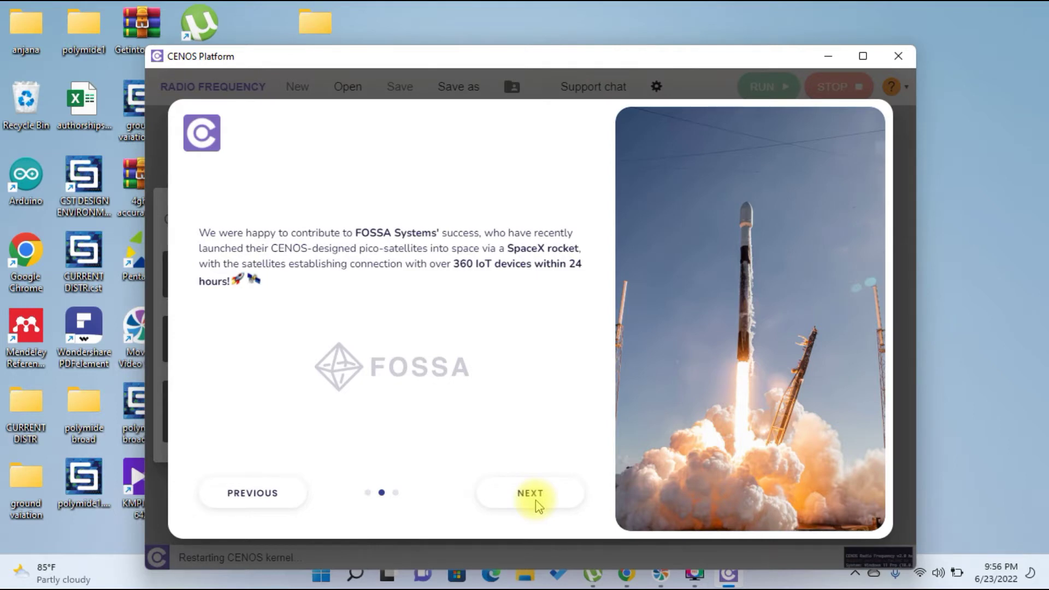
pyautogui.click(535, 500)
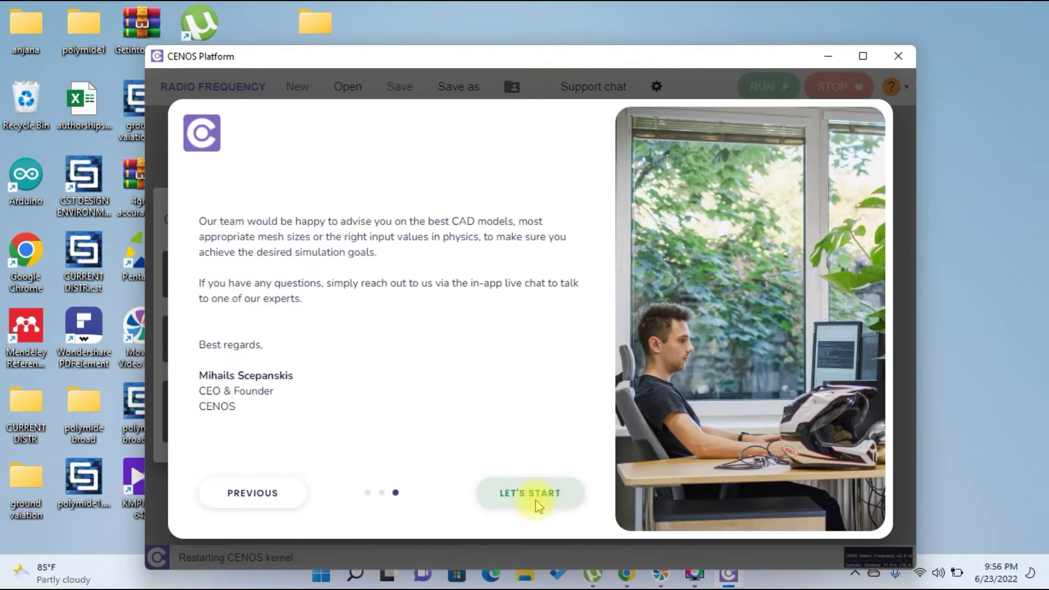
pyautogui.click(535, 500)
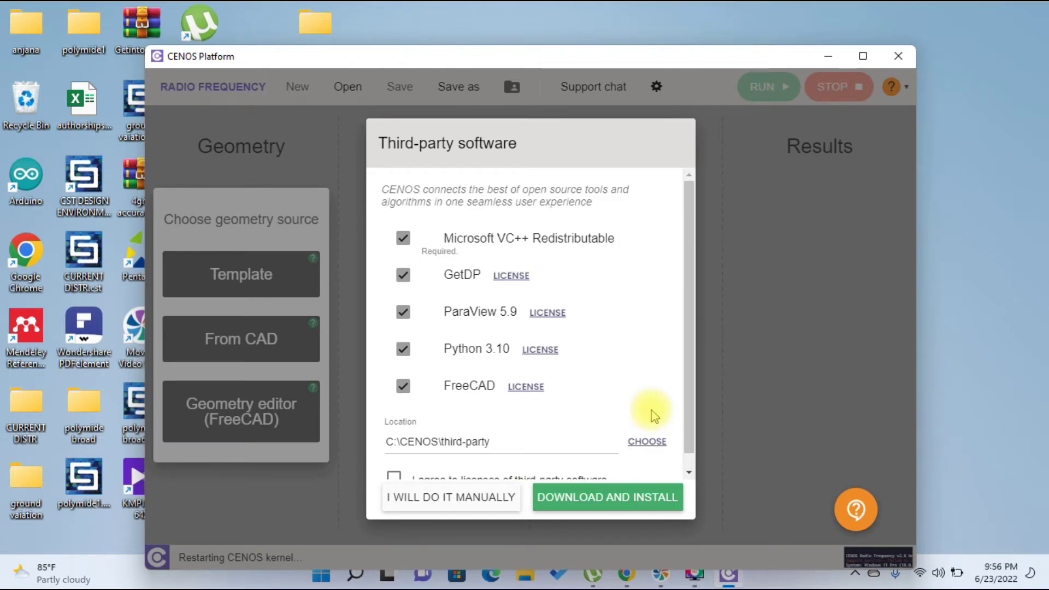
# Step: Agree to the third-party licenses, then download and install all listed third-party software in C:\CENOS\third-party
pyautogui.scroll(-1, 654, 417)
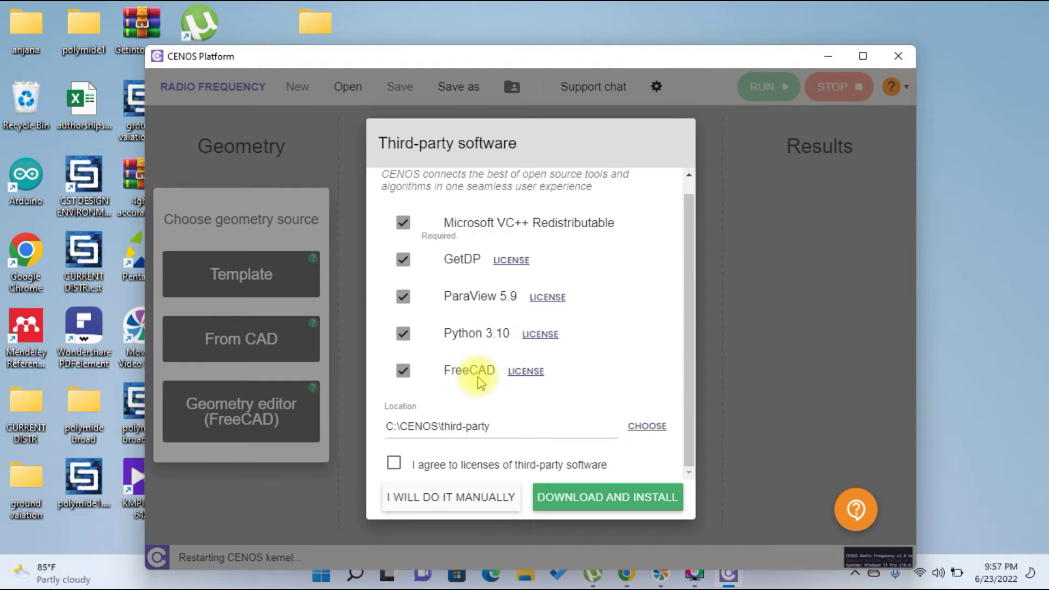
pyautogui.click(393, 463)
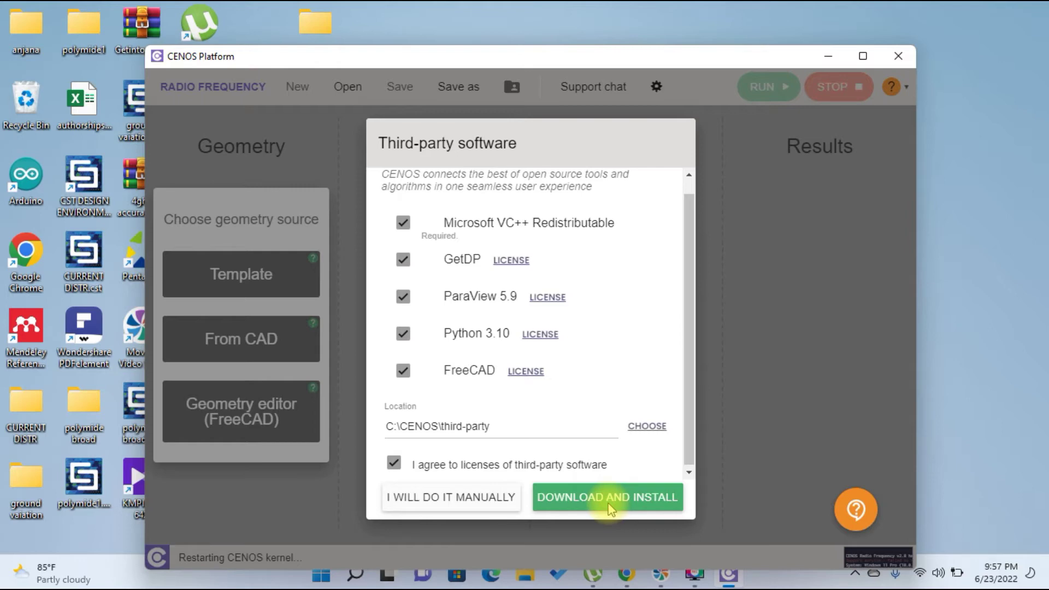
pyautogui.click(610, 509)
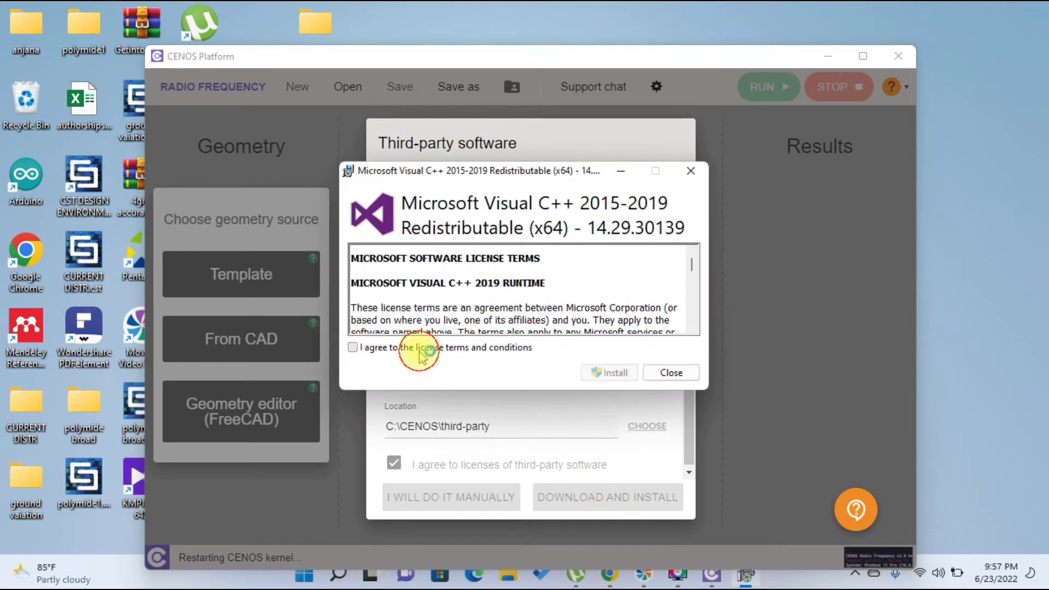
# Step: Accept the license terms, install the Microsoft Visual C++ 2015-2019 Redistributable (x64), and close its setup without restarting the computer
pyautogui.click(418, 349)
pyautogui.click(611, 373)
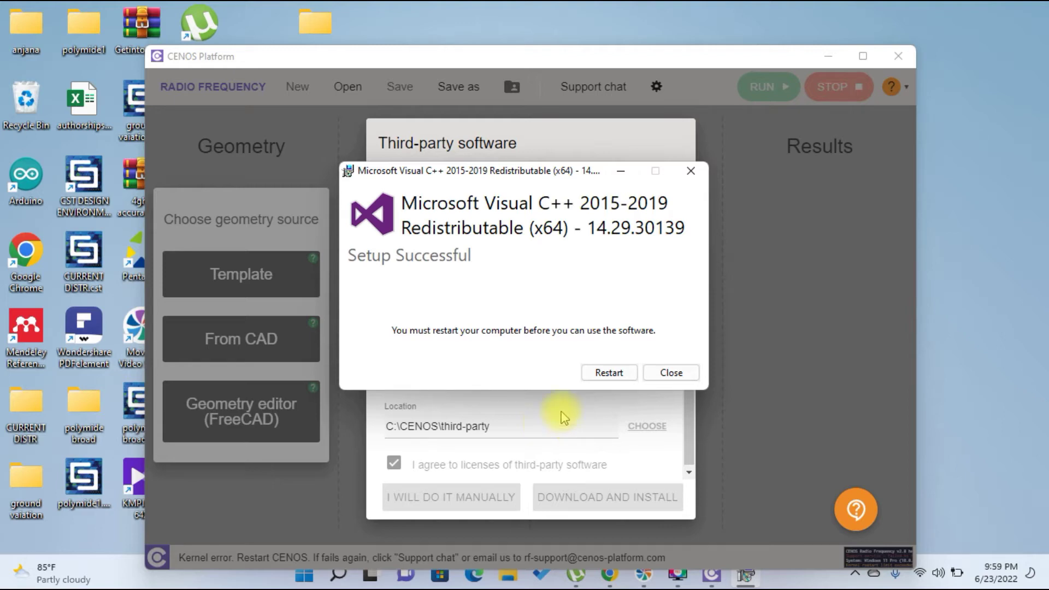
pyautogui.click(668, 374)
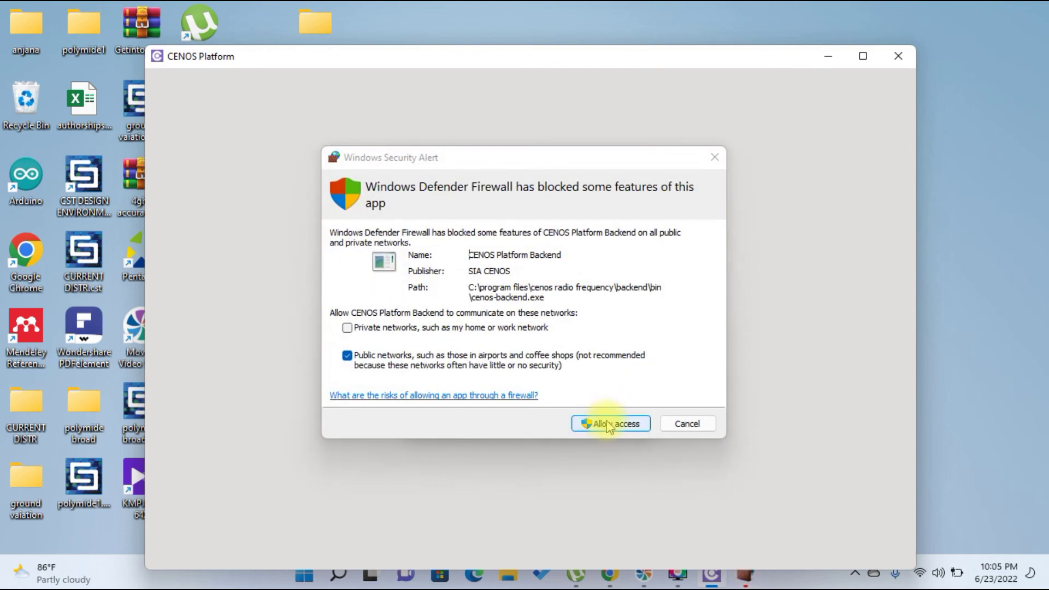
# Step: Allow CENOS Platform Backend through the firewall on public networks, then paste and submit the license key
pyautogui.click(610, 427)
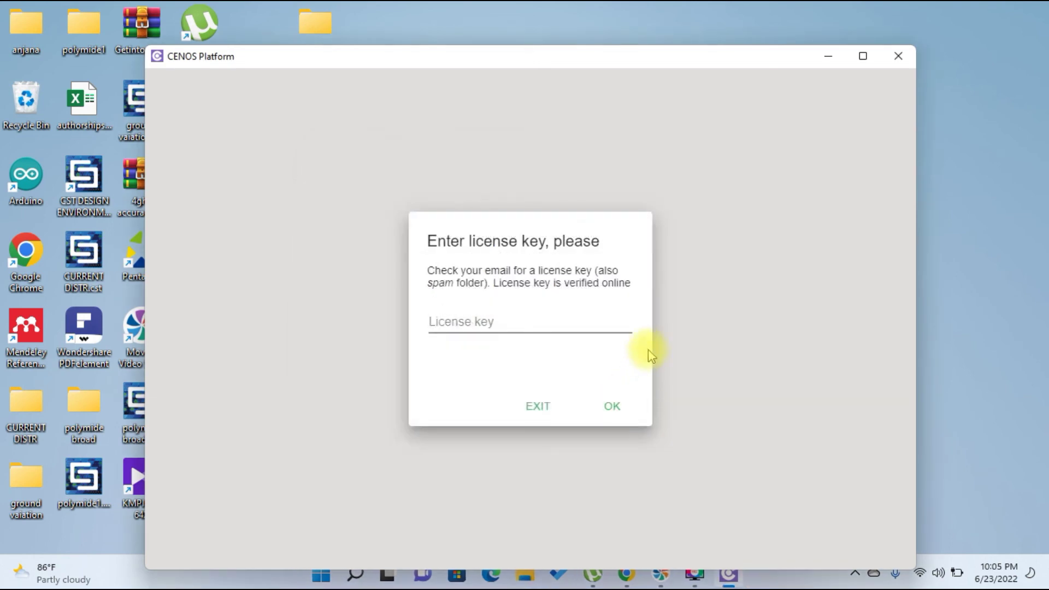
pyautogui.hotkey('ctrl', 'v')
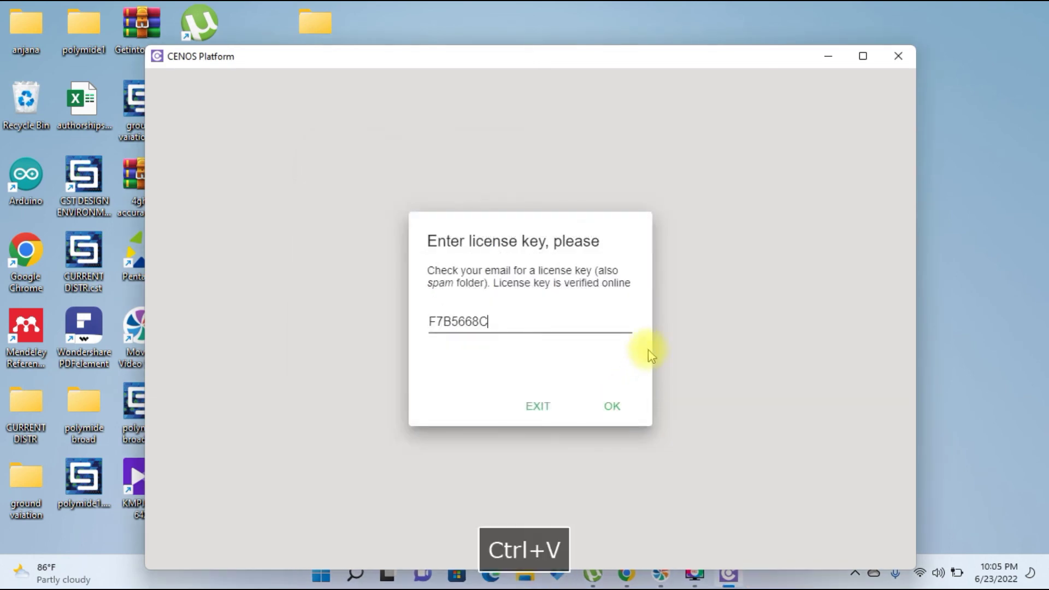
pyautogui.click(613, 407)
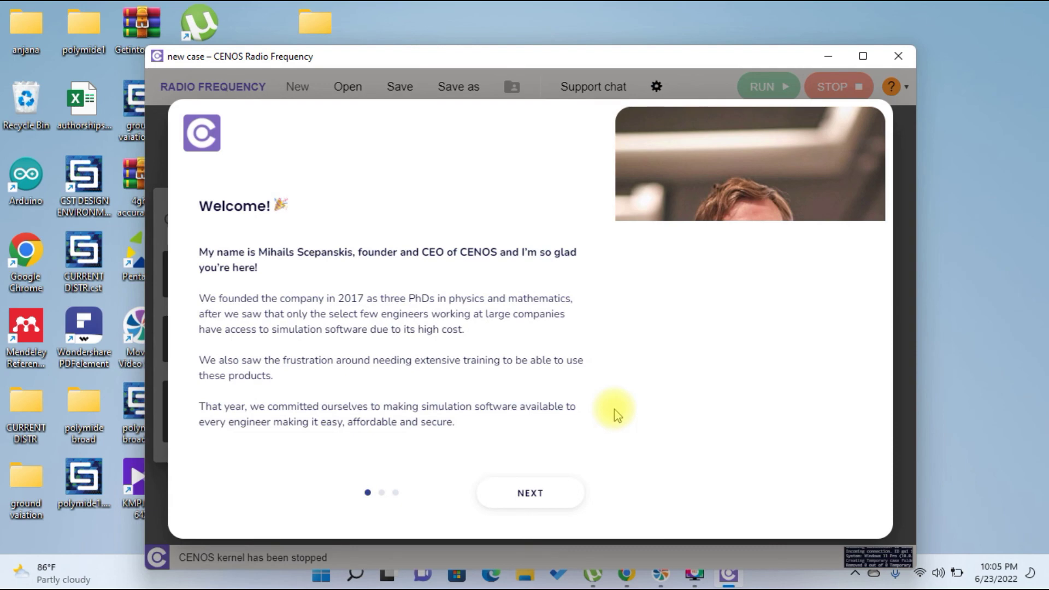
# Step: Dismiss the welcome pages of the restarted program and maximize the CENOS Radio Frequency window
pyautogui.click(541, 502)
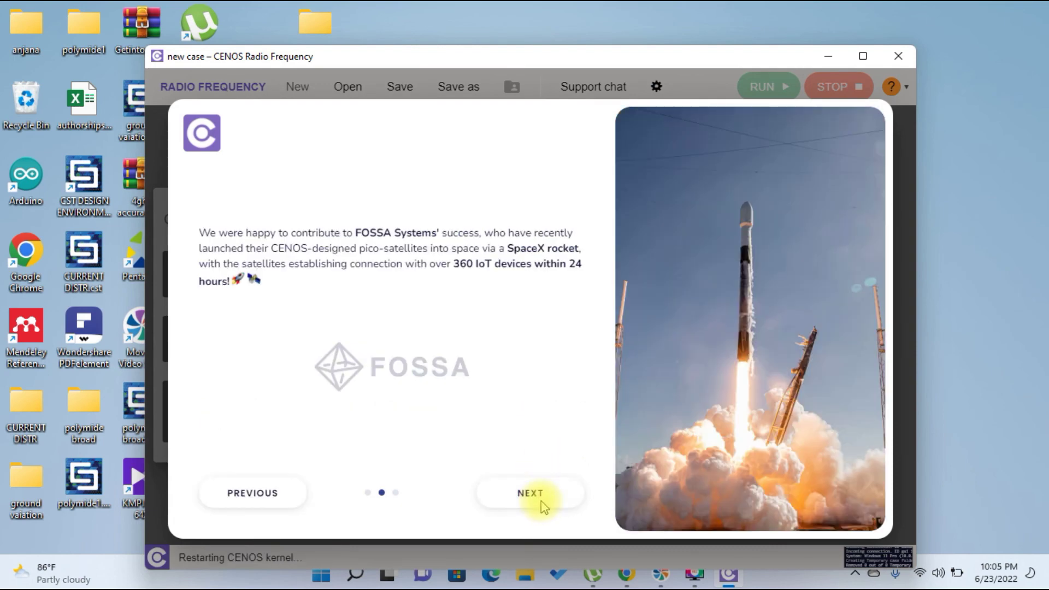
pyautogui.click(542, 502)
pyautogui.click(541, 498)
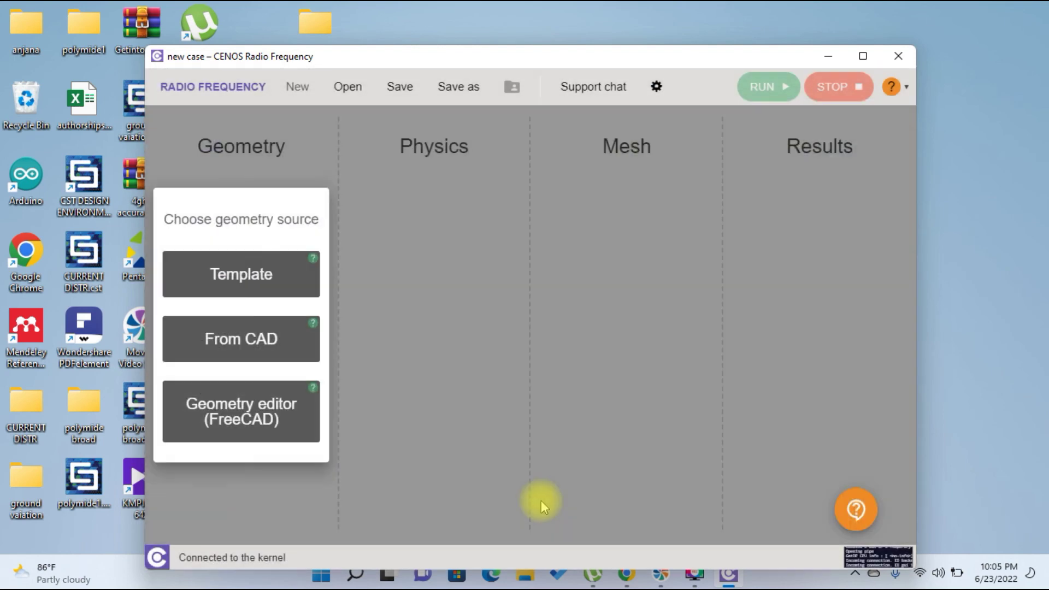
pyautogui.click(862, 57)
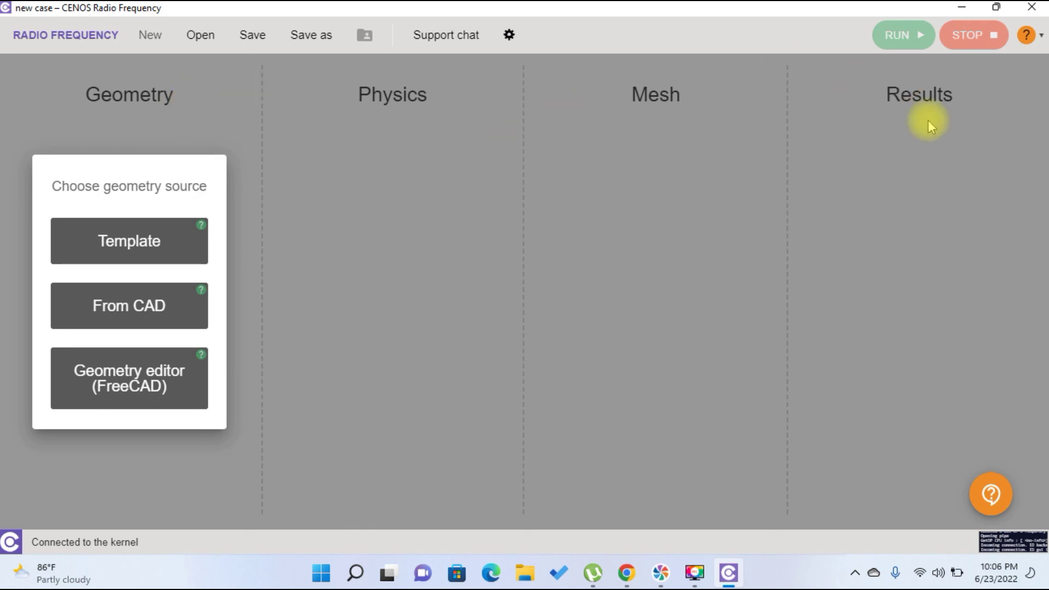
pyautogui.click(693, 575)
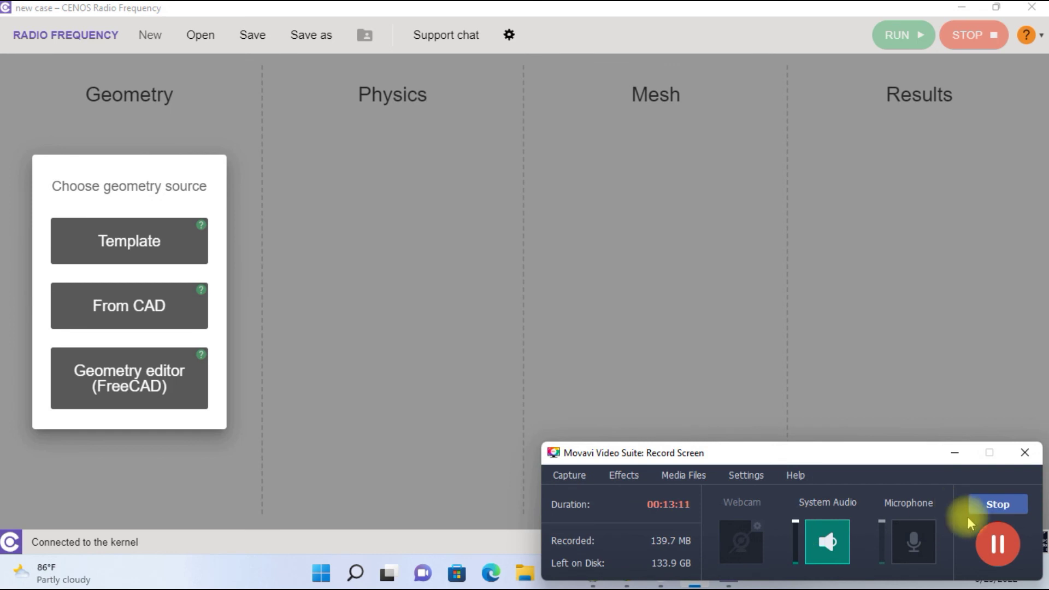